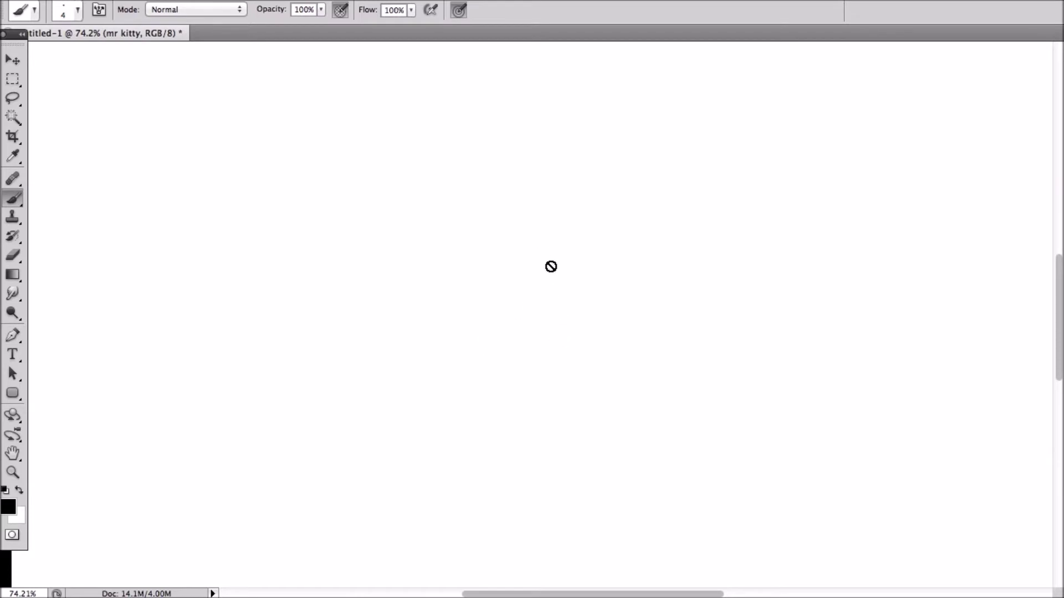
Display the Layers panel and briefly show the mr kitty layer before hiding it again.
click(520, 0)
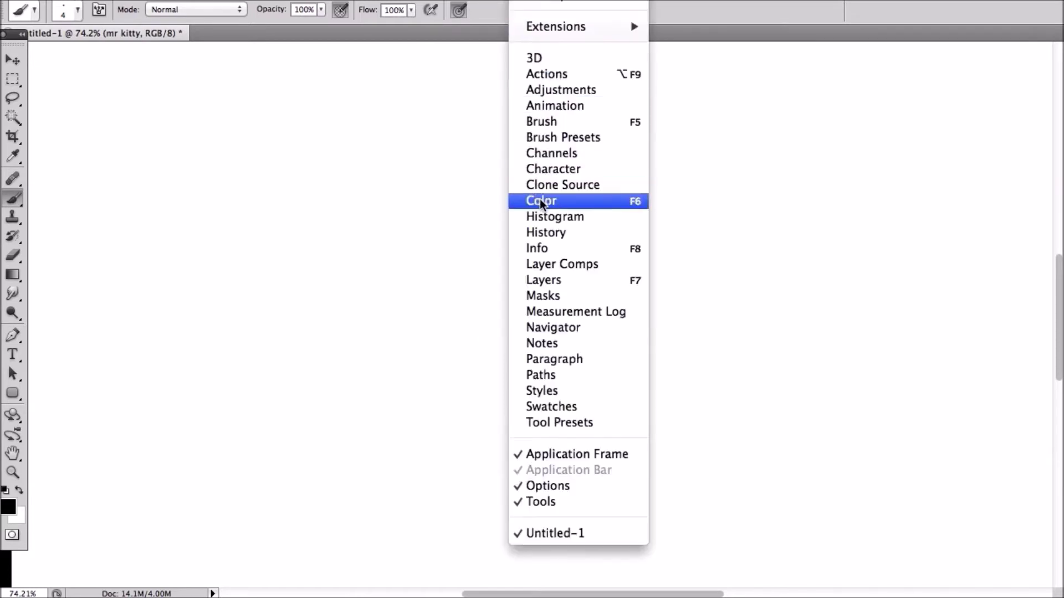
click(543, 282)
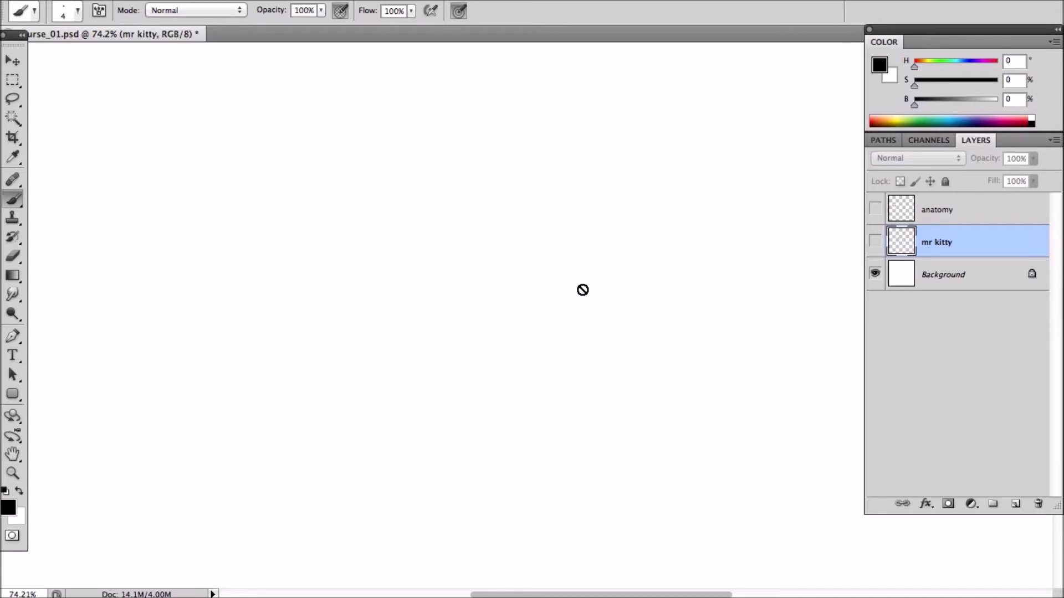
click(875, 241)
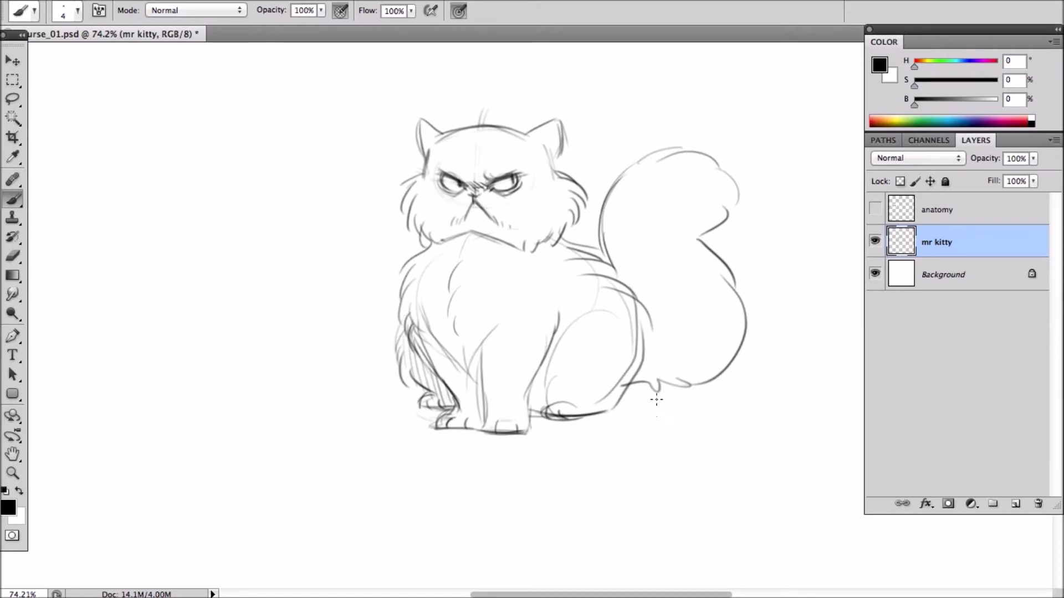
click(875, 241)
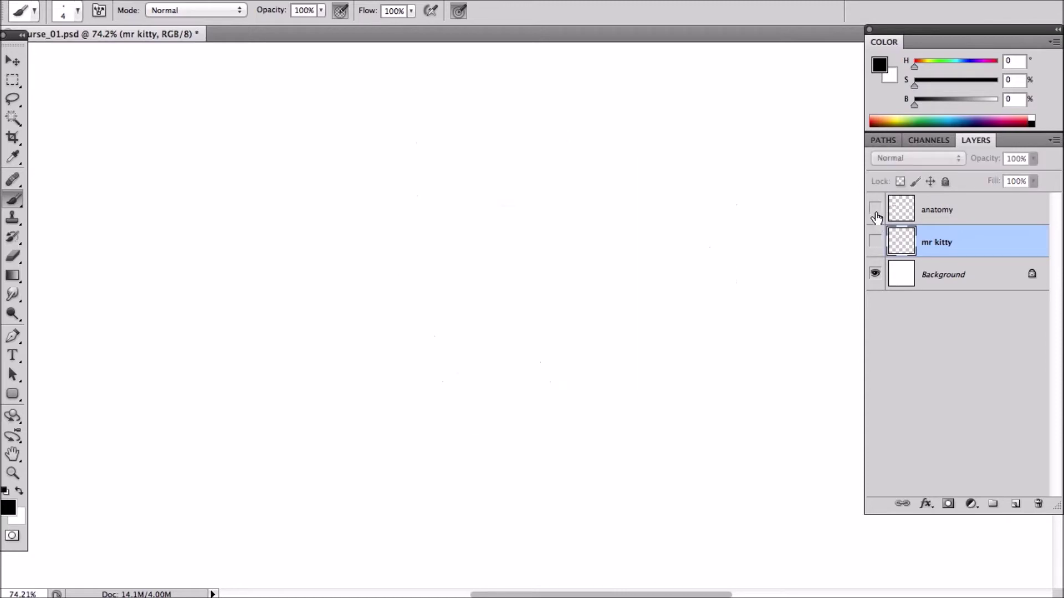
Show the anatomy layer and move its cat skeleton picture into the upper-left corner of the canvas.
click(875, 209)
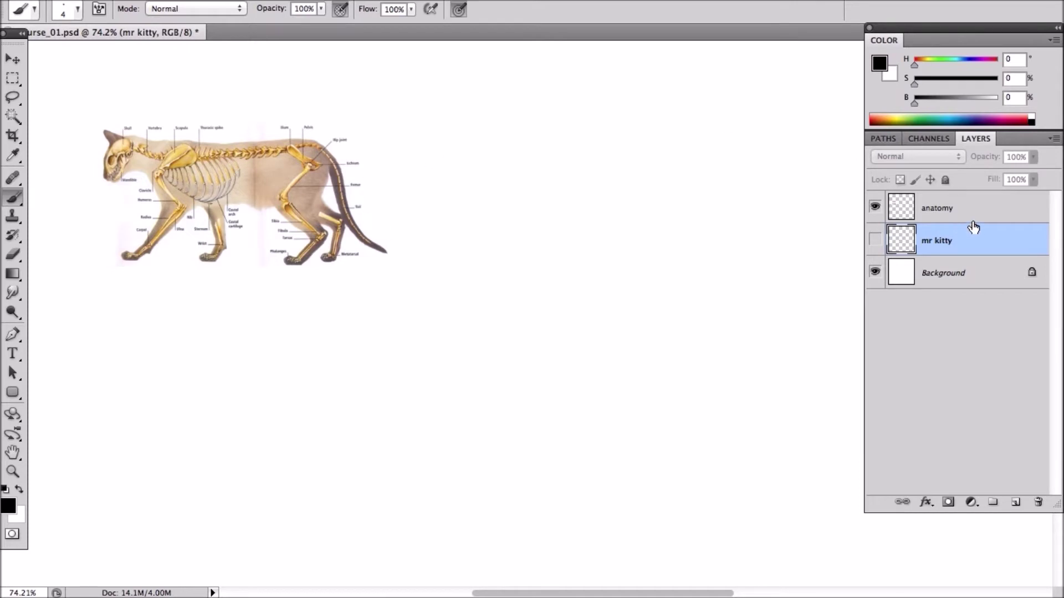
click(952, 210)
key(v)
drag(255, 176, 188, 94)
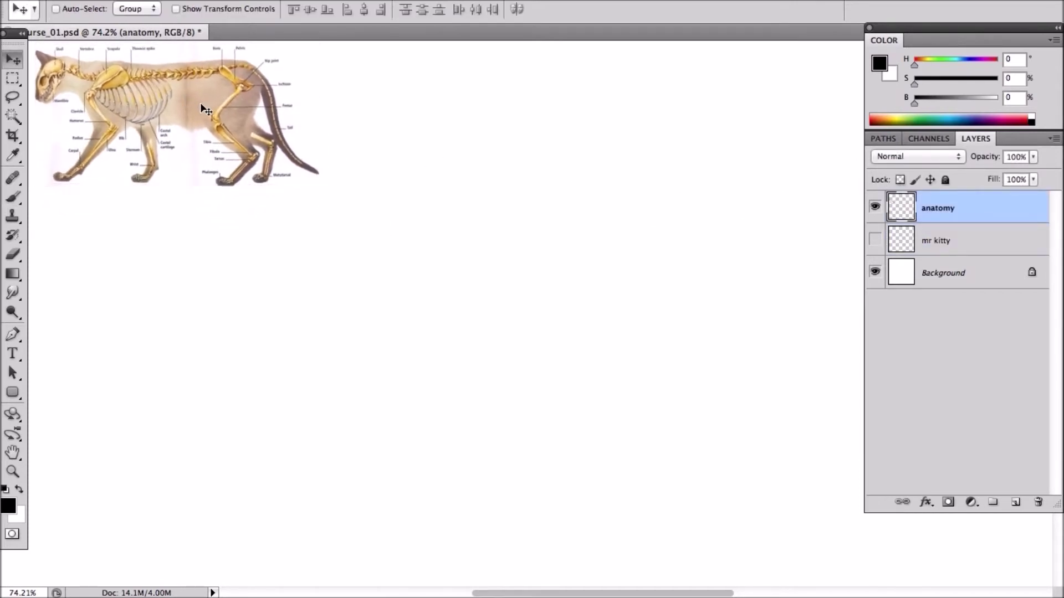
Add a new layer above the anatomy layer and name it "sketches".
click(1016, 502)
double_click(937, 212)
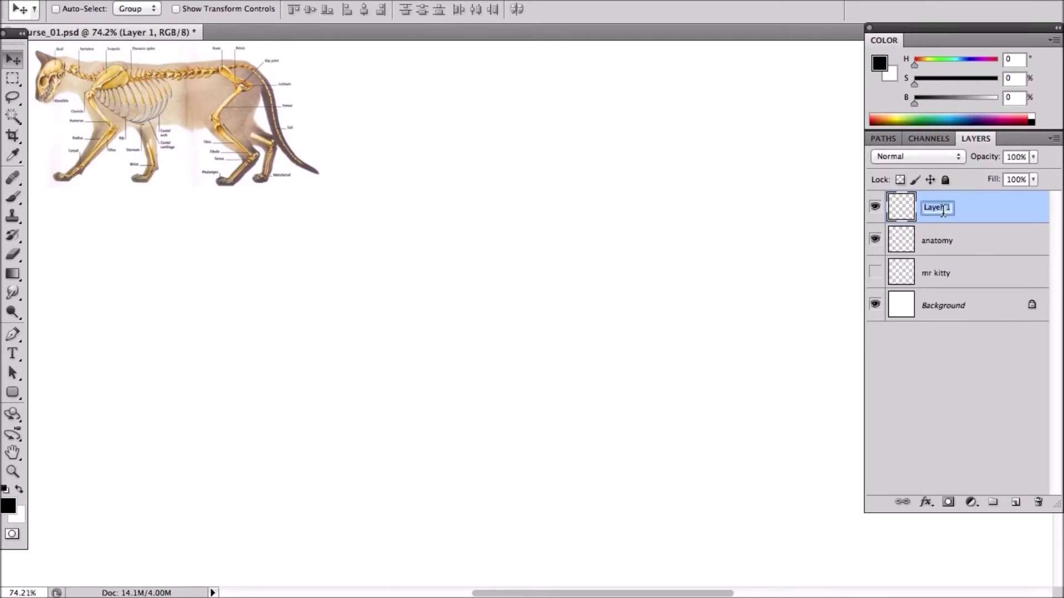
text(sketches)
key(Return)
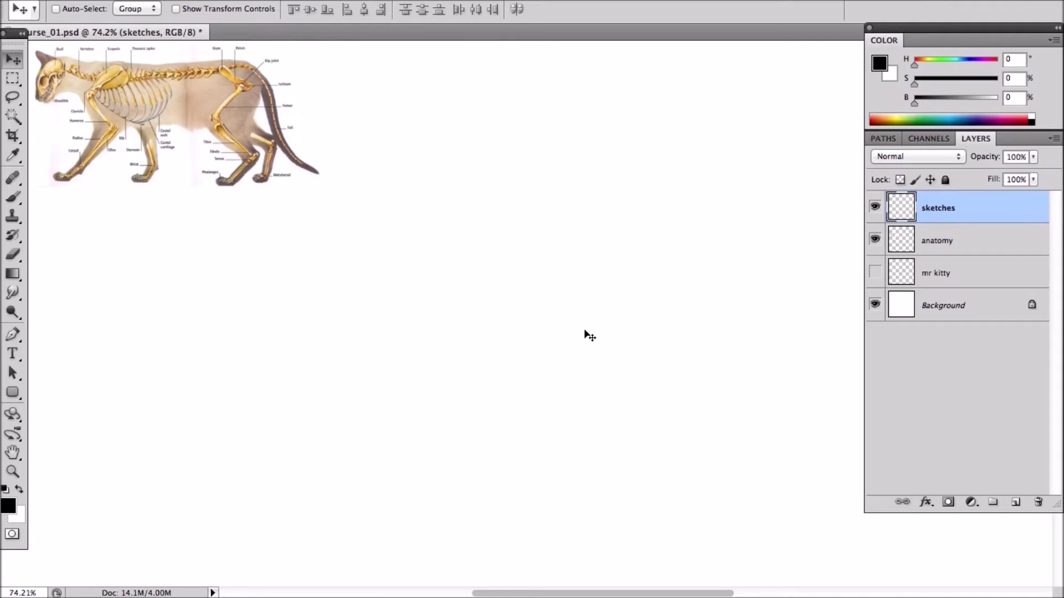
Brush an oval head beside the skeleton picture, with a vertical centre line, a flat muzzle, a jaw and the start of the chest.
key(b)
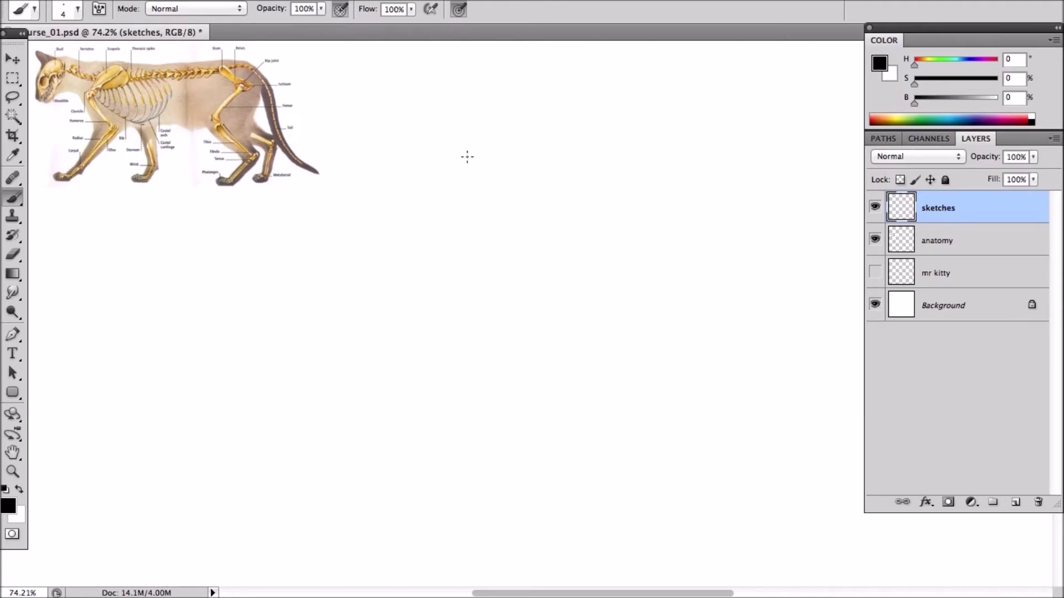
mouse_move(521, 163)
mouse_down()
mouse_move(560, 188)
mouse_move(479, 198)
mouse_move(470, 166)
mouse_up()
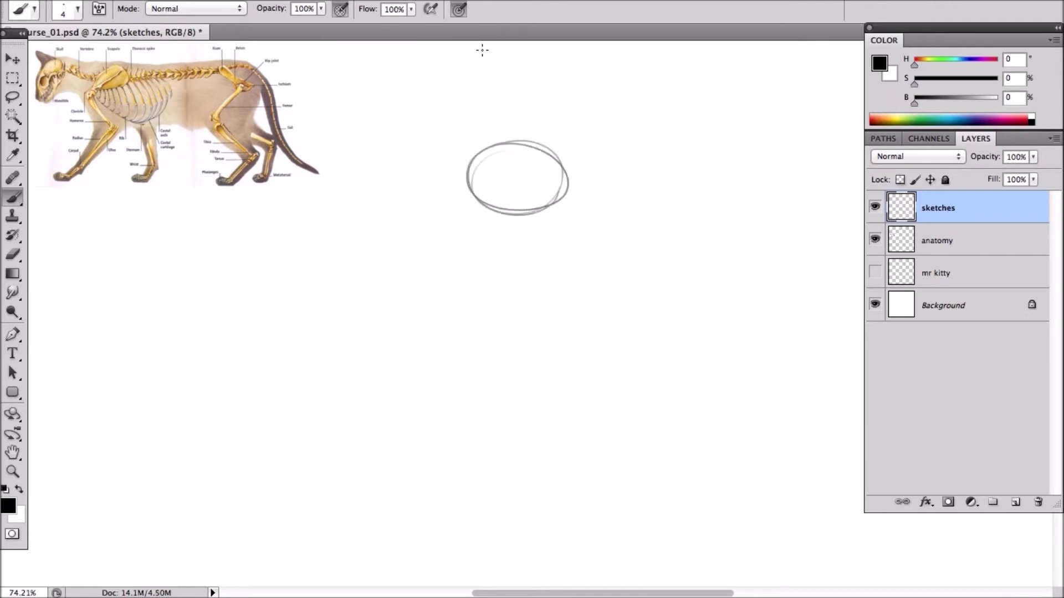
drag(517, 138, 502, 233)
drag(506, 166, 499, 213)
mouse_move(472, 156)
mouse_down()
mouse_move(462, 228)
mouse_move(485, 233)
mouse_move(494, 283)
mouse_up()
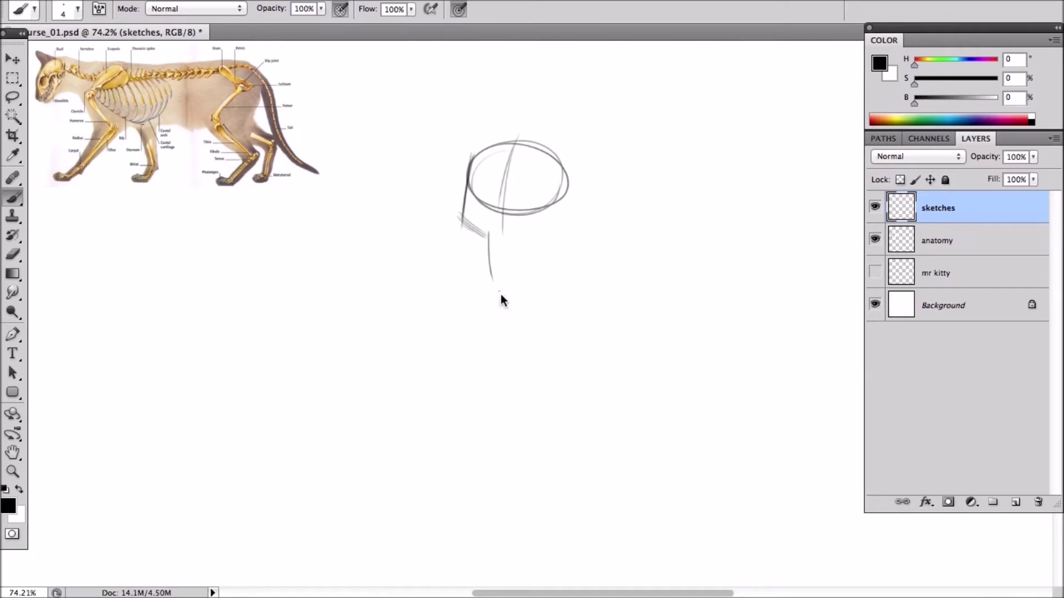
Extend the front line down from the jaw with a small round paw, reinforce the jaw, and erase the paw.
drag(485, 233, 503, 323)
click(515, 318)
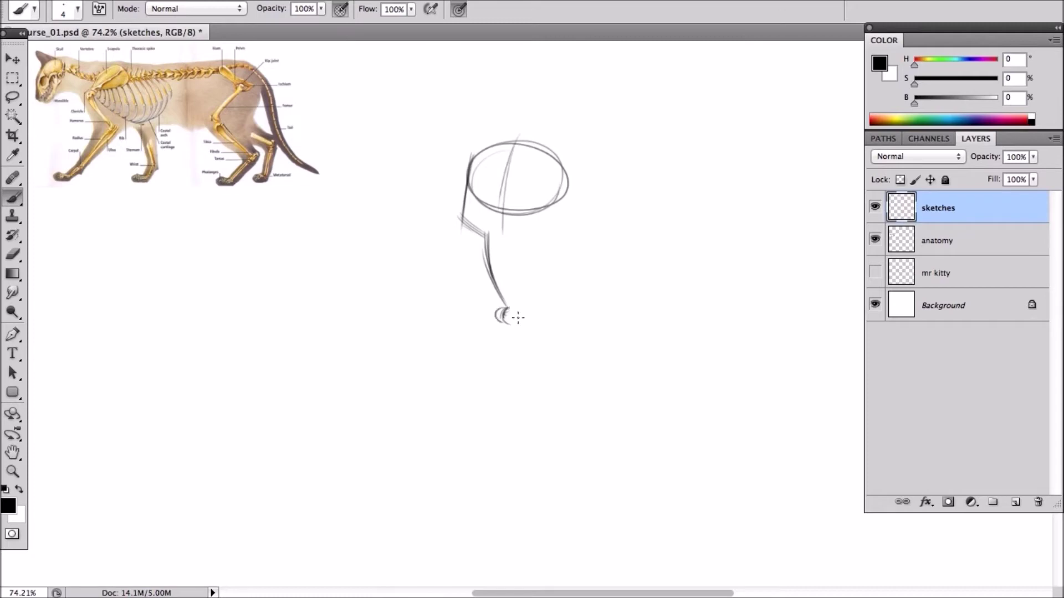
mouse_move(455, 221)
mouse_down()
mouse_move(486, 235)
mouse_move(518, 331)
mouse_up()
key(e)
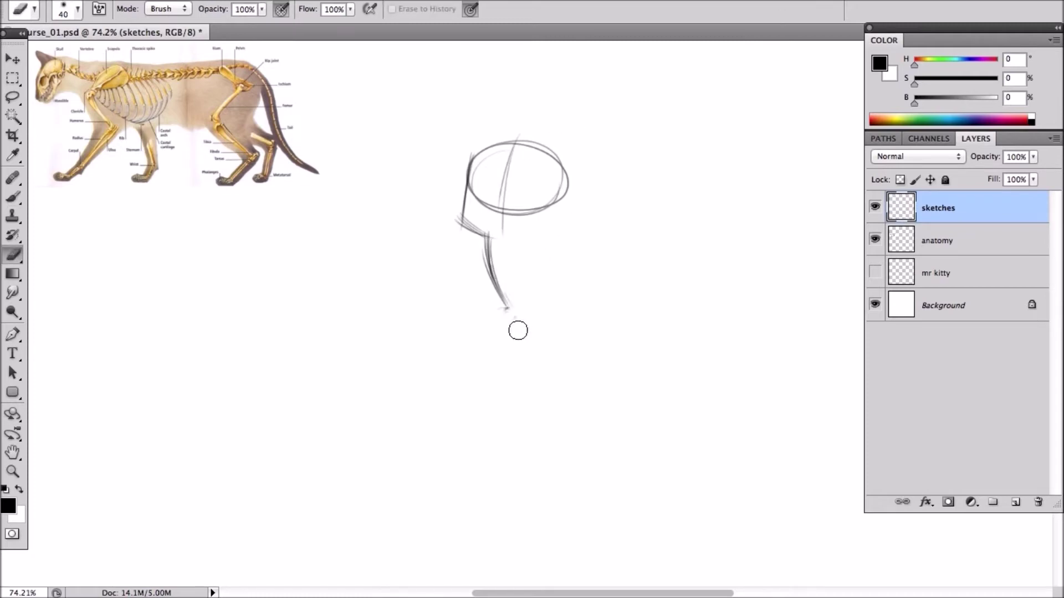
Brush over the top of the head and add a double curve for the back of the head and neck.
key(b)
mouse_move(472, 154)
mouse_down()
mouse_move(544, 146)
mouse_move(515, 141)
mouse_move(573, 217)
mouse_up()
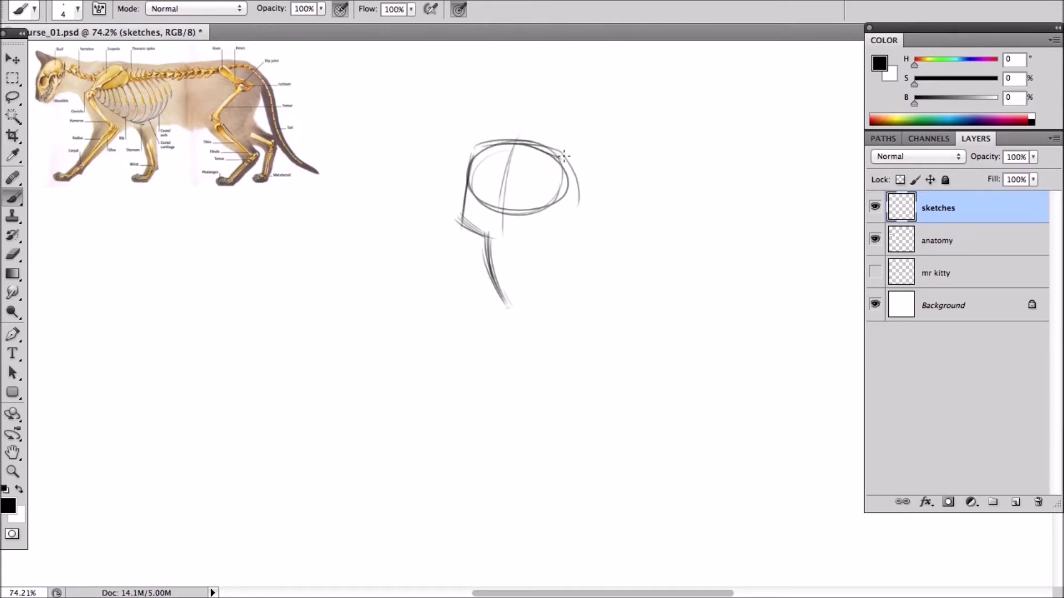
drag(563, 155, 557, 230)
mouse_move(571, 167)
mouse_down()
mouse_move(582, 194)
mouse_move(562, 227)
mouse_up()
Erase the line below the jaw, redraw it as a longer chest curve, and draw a horizontal ground line beneath the cat.
key(e)
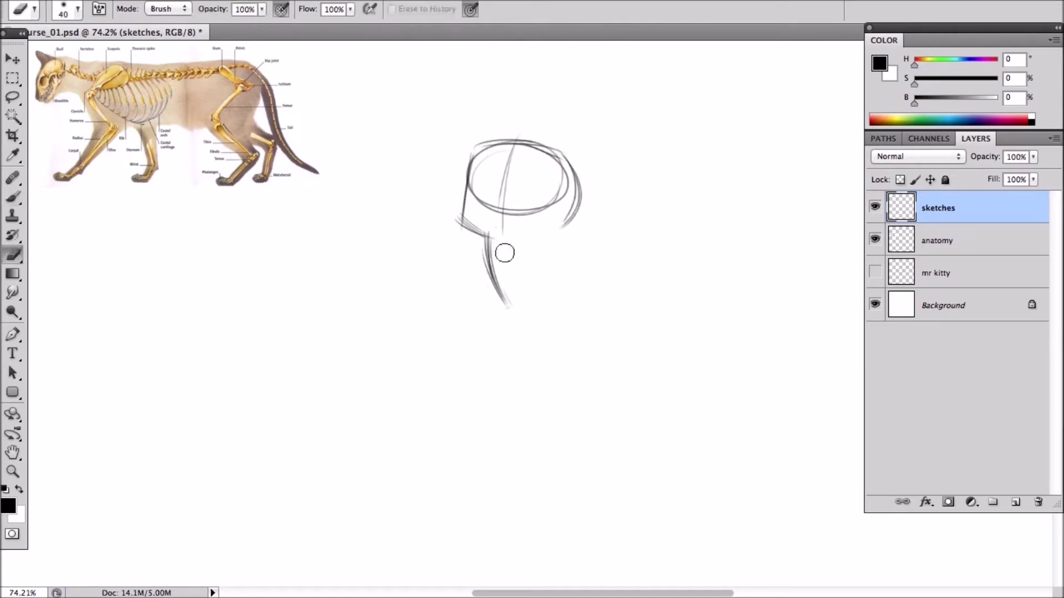
mouse_move(504, 250)
mouse_down()
mouse_move(482, 249)
mouse_move(518, 324)
mouse_up()
key(b)
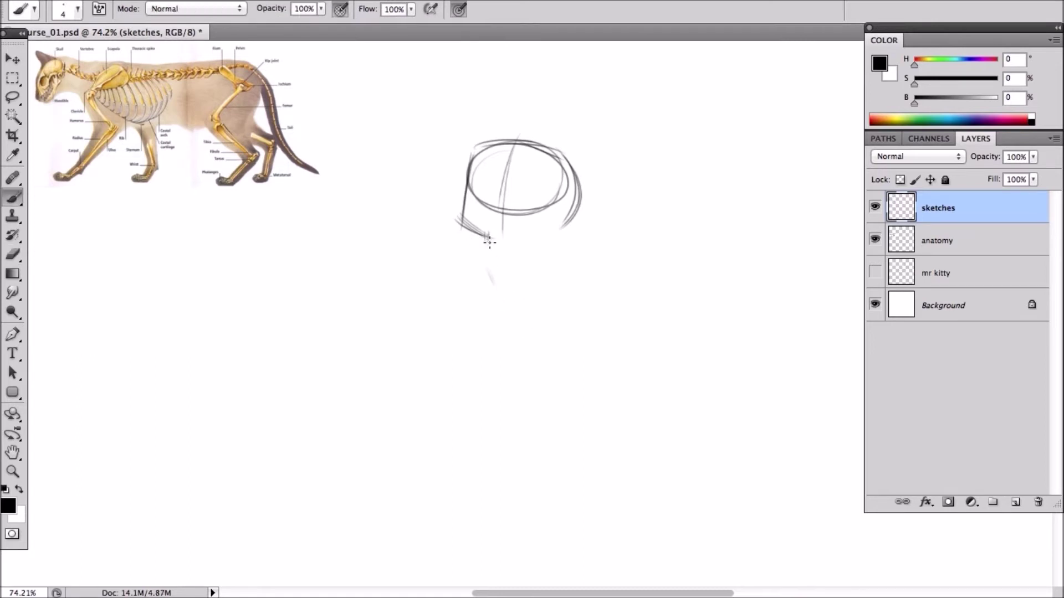
mouse_move(490, 243)
mouse_down()
mouse_move(496, 291)
mouse_move(515, 314)
mouse_move(504, 352)
mouse_move(733, 355)
mouse_up()
Sketch the sagging back line behind the neck and the rounded rump curving down towards the ground.
mouse_move(562, 226)
mouse_down()
mouse_move(608, 233)
mouse_move(582, 239)
mouse_move(573, 225)
mouse_move(622, 243)
mouse_up()
mouse_move(566, 228)
mouse_down()
mouse_move(636, 236)
mouse_move(615, 242)
mouse_move(651, 235)
mouse_move(689, 308)
mouse_up()
mouse_move(664, 224)
mouse_down()
mouse_move(699, 271)
mouse_move(689, 339)
mouse_up()
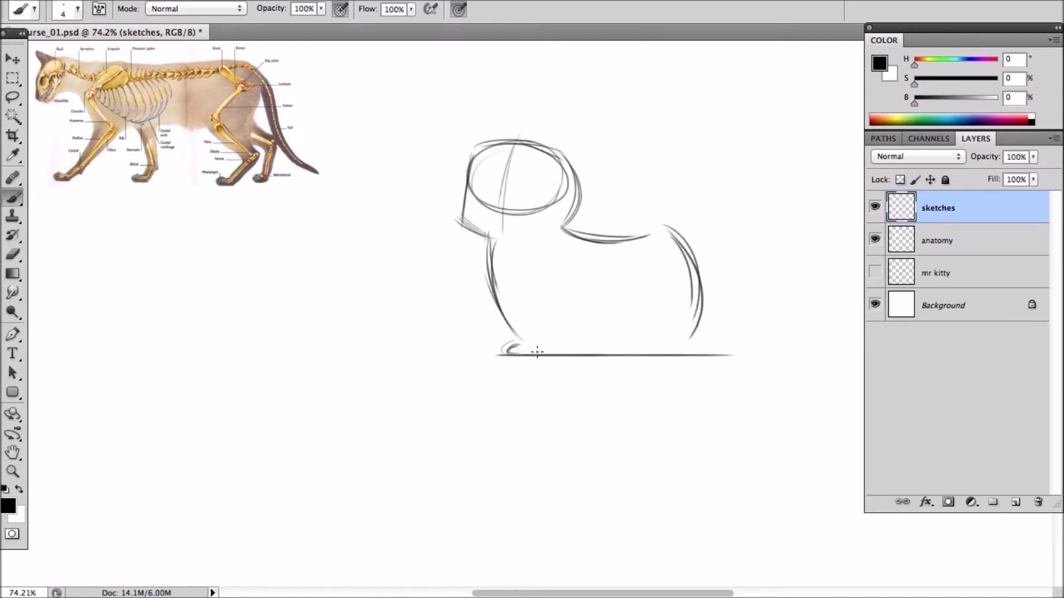
Sketch short front and hind legs with toed paws on the ground line, and a belly line between them.
drag(537, 351, 534, 358)
mouse_move(537, 353)
mouse_down()
mouse_move(541, 336)
mouse_move(574, 355)
mouse_move(582, 340)
mouse_move(655, 331)
mouse_move(674, 348)
mouse_move(663, 358)
mouse_up()
mouse_move(673, 348)
mouse_down()
mouse_move(685, 353)
mouse_move(701, 264)
mouse_up()
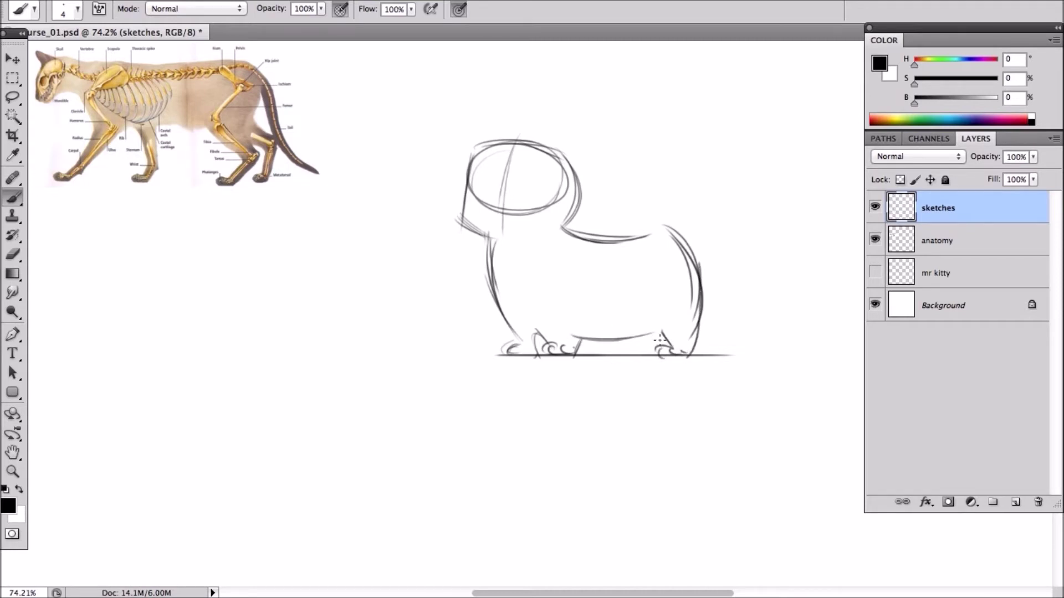
drag(635, 333, 648, 358)
Sketch a large bushy tail rising from the rump, with a narrower tuft where it rejoins the body.
drag(645, 235, 619, 164)
mouse_move(640, 237)
mouse_down()
mouse_move(615, 103)
mouse_move(734, 68)
mouse_move(769, 111)
mouse_up()
mouse_move(737, 69)
mouse_down()
mouse_move(704, 172)
mouse_move(739, 161)
mouse_move(705, 195)
mouse_move(734, 229)
mouse_up()
drag(707, 197, 694, 255)
drag(723, 211, 697, 263)
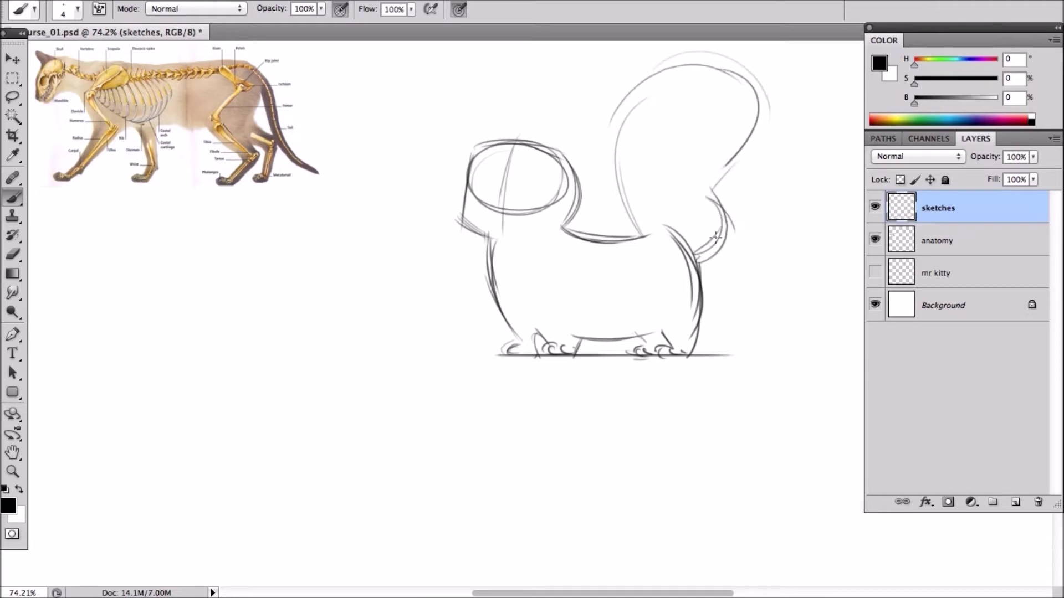
drag(725, 167, 721, 216)
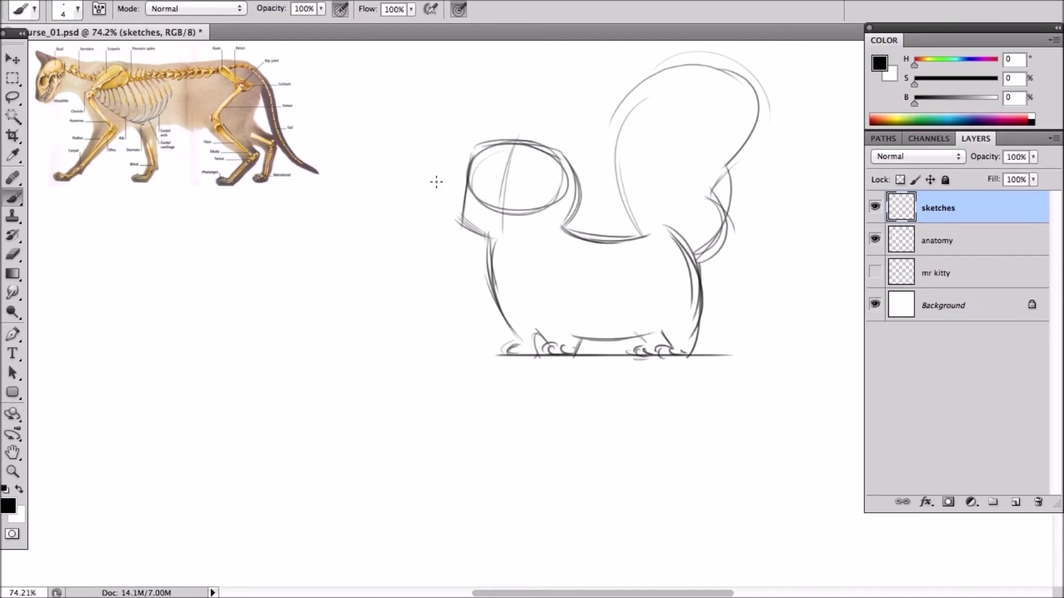
Draw a curved eye guide line across the face with a small nose mark below it, undoing unwanted strokes.
mouse_move(436, 182)
mouse_down()
mouse_move(542, 191)
mouse_move(527, 209)
mouse_up()
drag(439, 180, 545, 212)
key(super+z)
drag(430, 180, 548, 205)
key(super+z)
drag(490, 262, 529, 111)
key(ctrl+z)
Lasso the head, tail and upper body, move them slightly down to shorten the cat, and deselect.
click(12, 97)
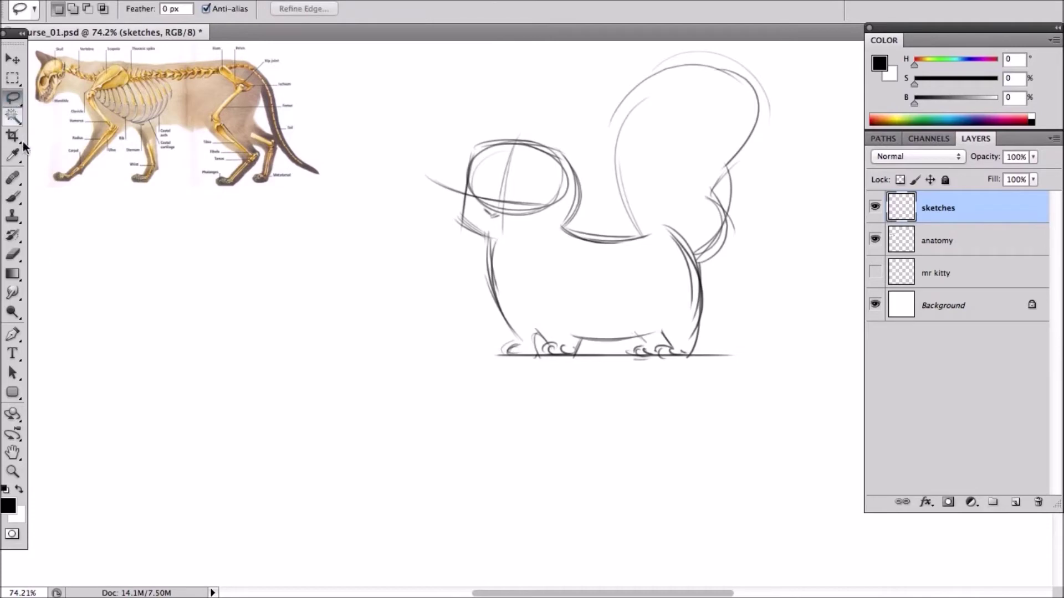
mouse_move(410, 262)
mouse_down()
mouse_move(680, 299)
mouse_move(783, 281)
mouse_move(841, 191)
mouse_move(833, 126)
mouse_move(803, 60)
mouse_move(724, 19)
mouse_move(596, 30)
mouse_move(551, 72)
mouse_move(456, 98)
mouse_move(414, 137)
mouse_move(386, 208)
mouse_move(400, 256)
mouse_up()
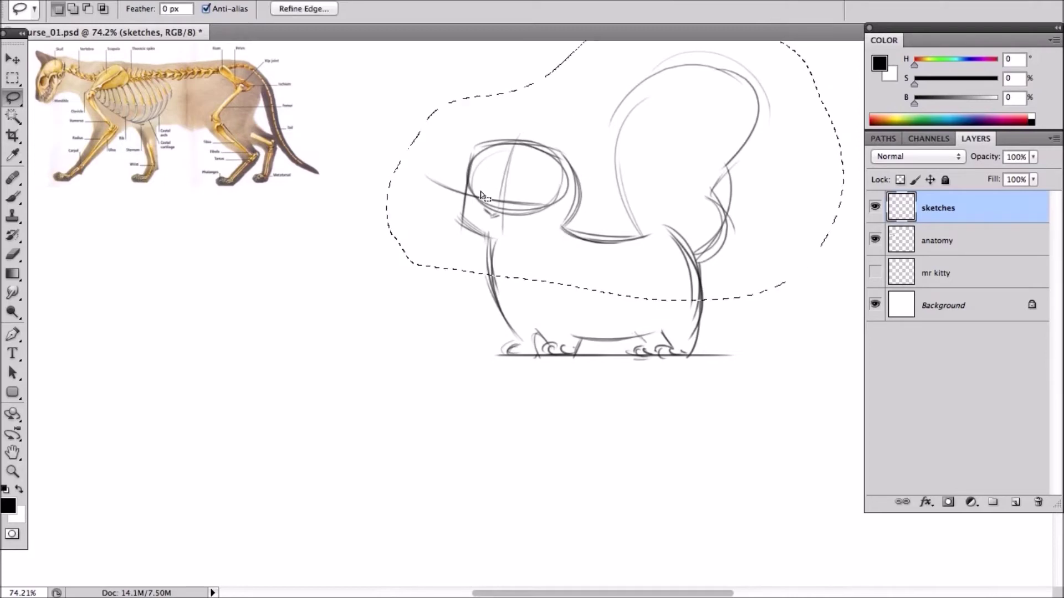
key(v)
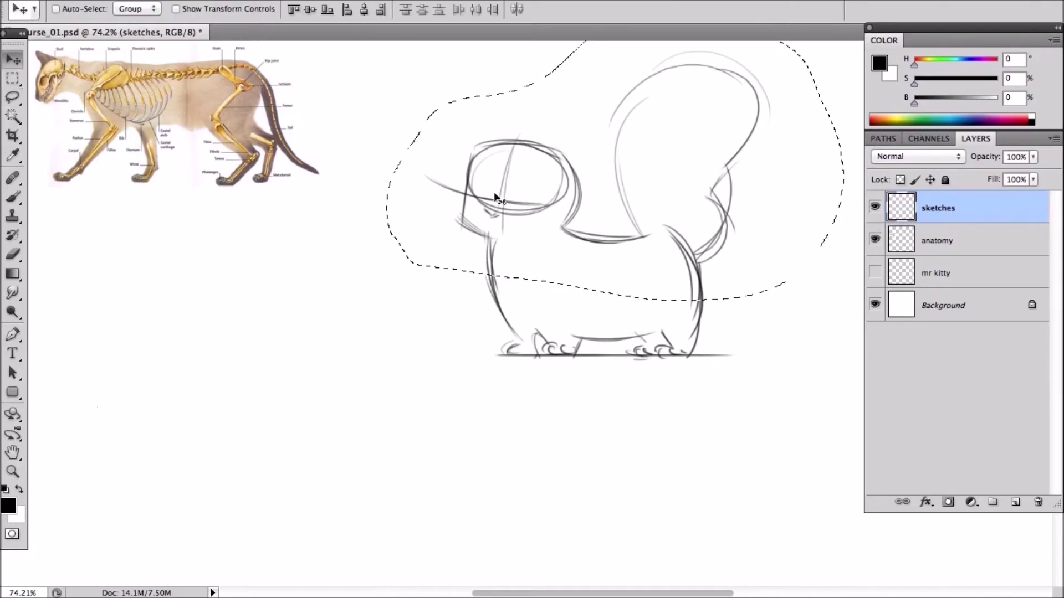
drag(592, 207, 589, 209)
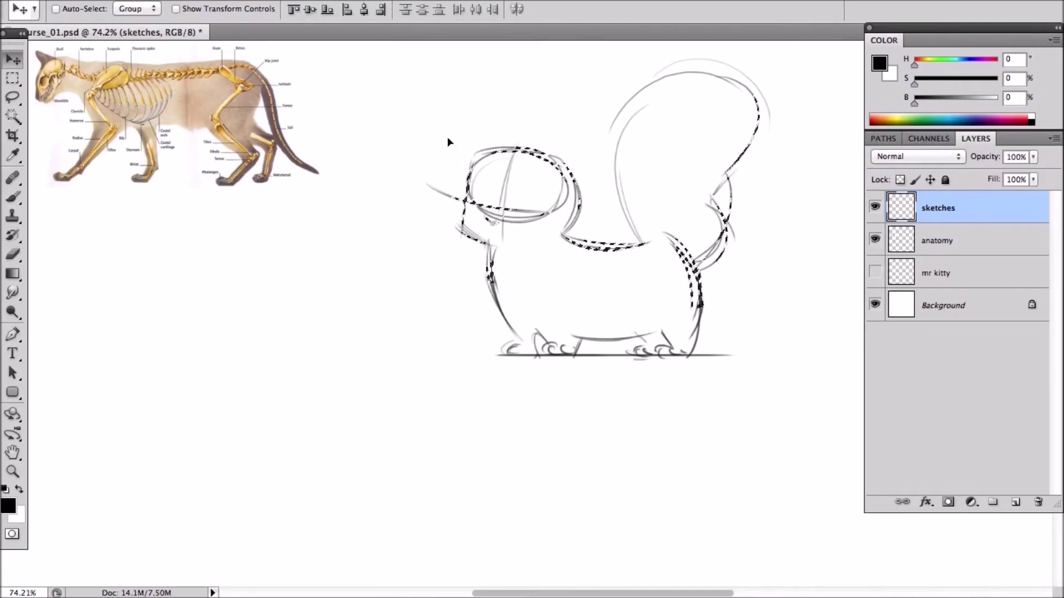
key(ctrl+d)
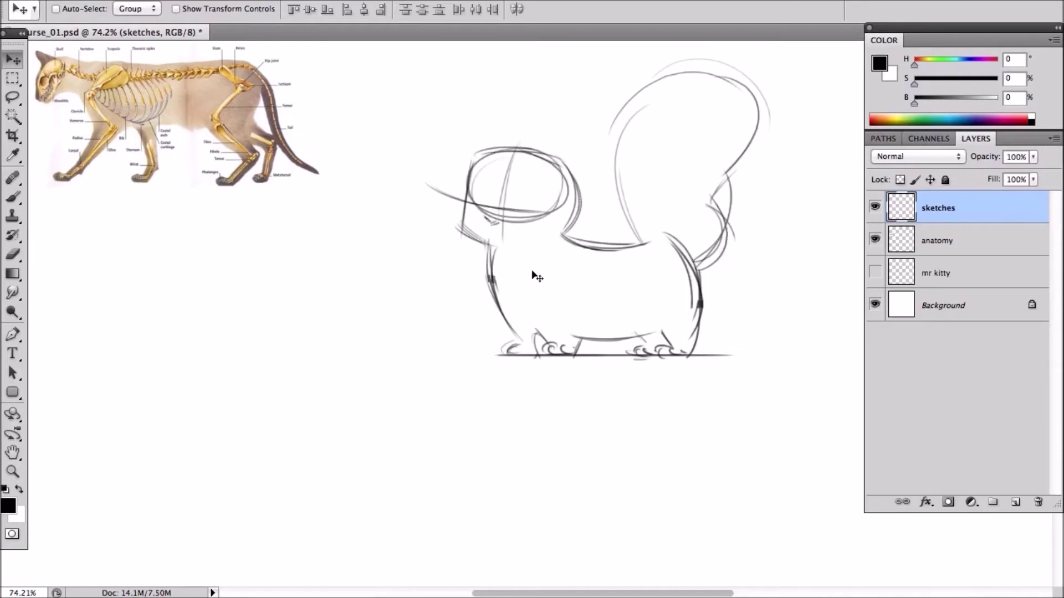
Sketch two pointed ears on top of the head, running the outer edge of the far-back ear down to the neck.
key(b)
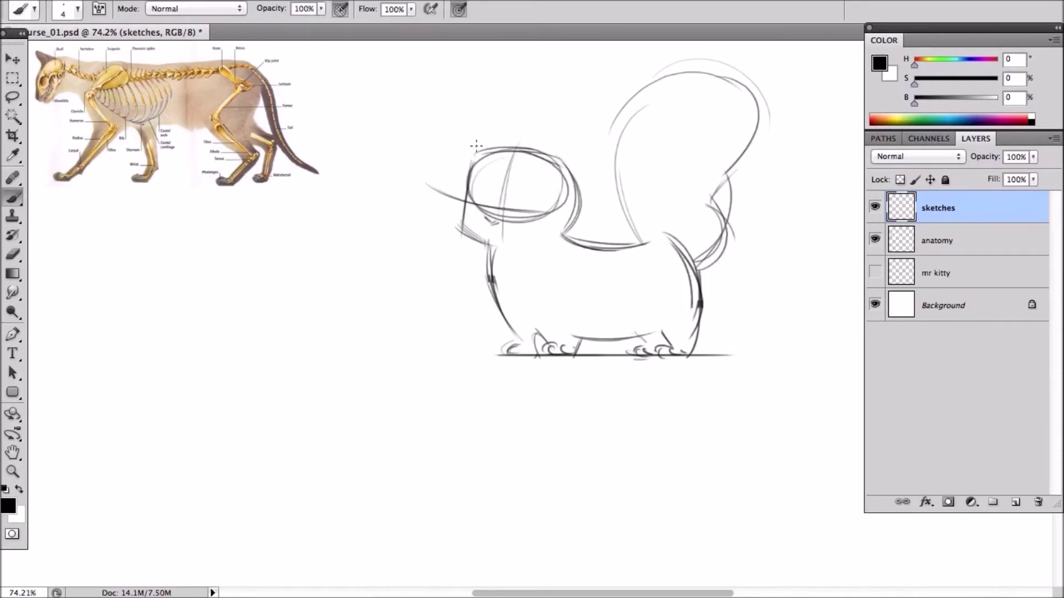
mouse_move(470, 179)
mouse_down()
mouse_move(480, 140)
mouse_move(505, 145)
mouse_up()
drag(498, 120, 502, 147)
mouse_move(541, 156)
mouse_down()
mouse_move(583, 159)
mouse_move(571, 243)
mouse_up()
drag(587, 155, 571, 230)
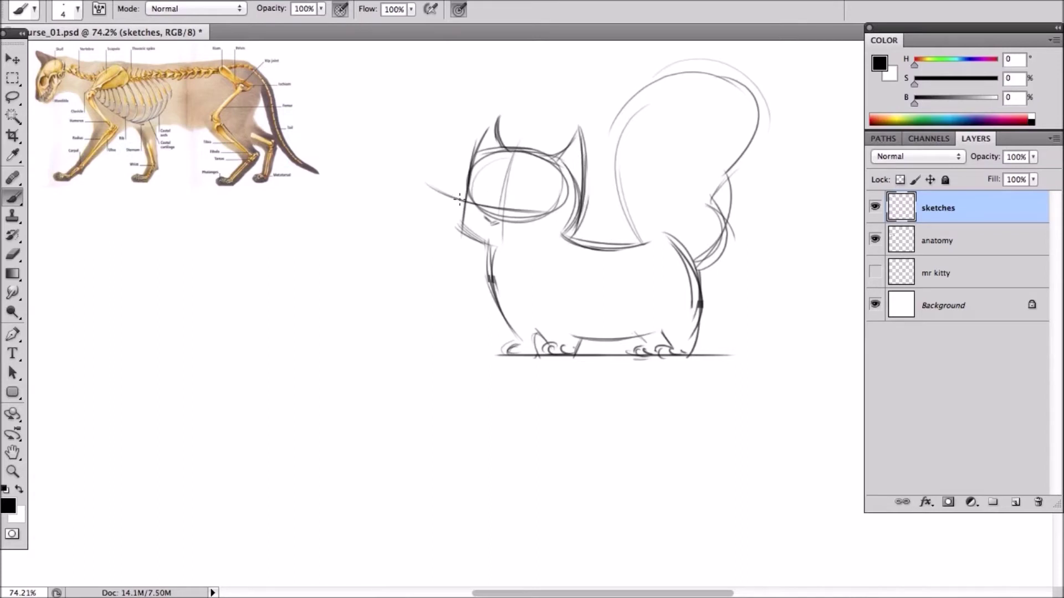
Lasso the ears and upper part of the head, move them slightly down to flatten the head, and deselect.
key(l)
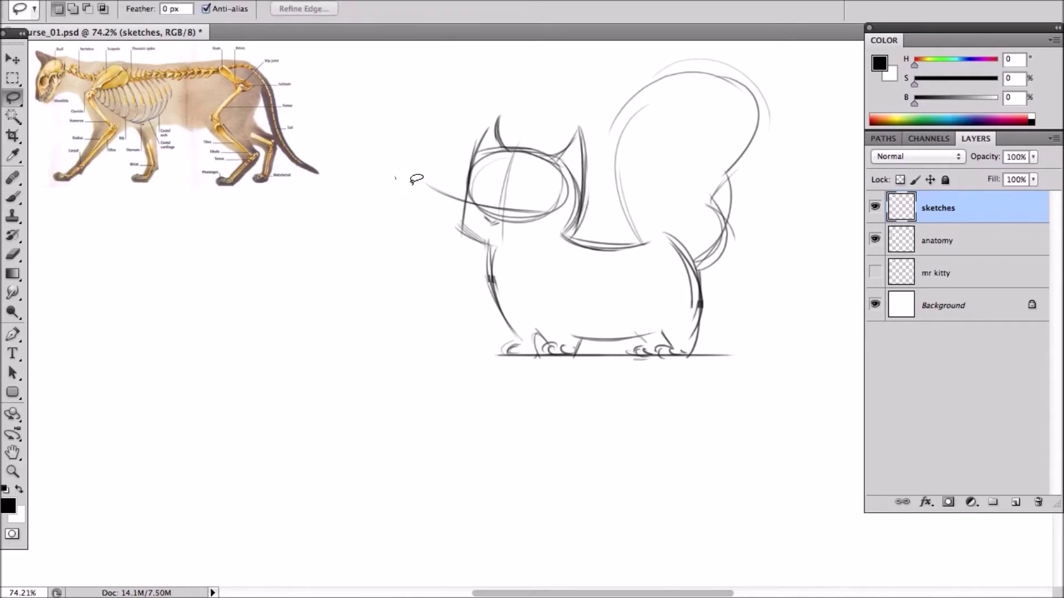
mouse_move(416, 179)
mouse_down()
mouse_move(526, 210)
mouse_move(596, 211)
mouse_move(594, 106)
mouse_move(533, 93)
mouse_move(435, 103)
mouse_up()
key(v)
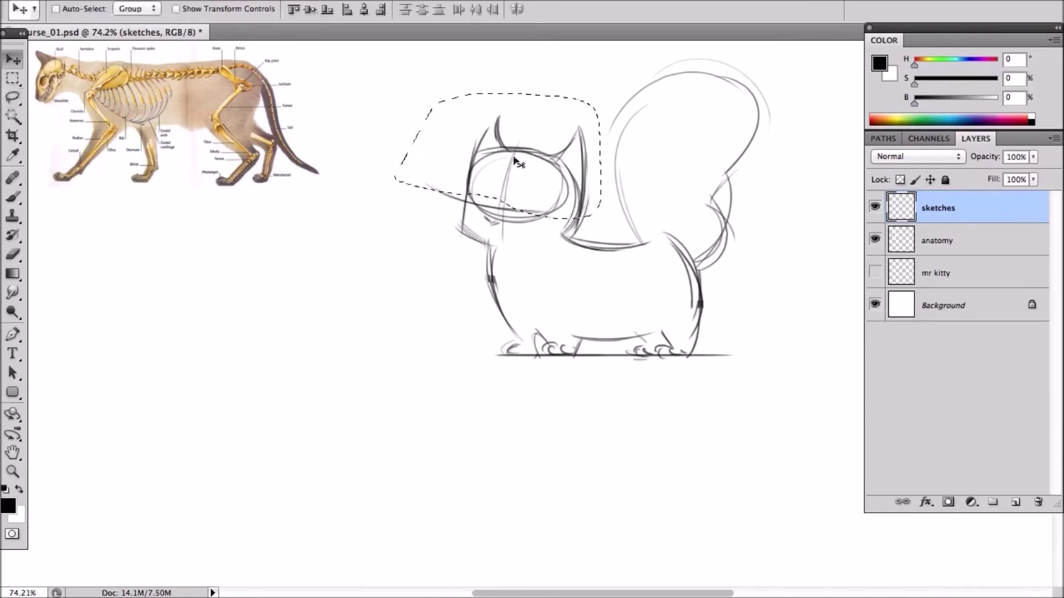
drag(514, 159, 514, 165)
key(ctrl+d)
Lighten the construction lines inside the head with the Eraser.
key(b)
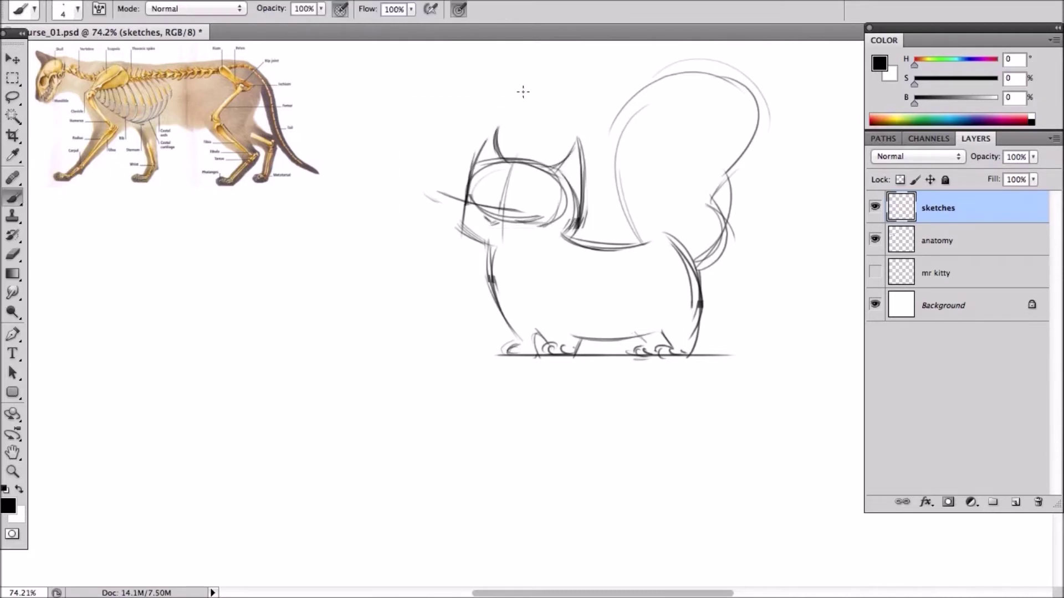
key(e)
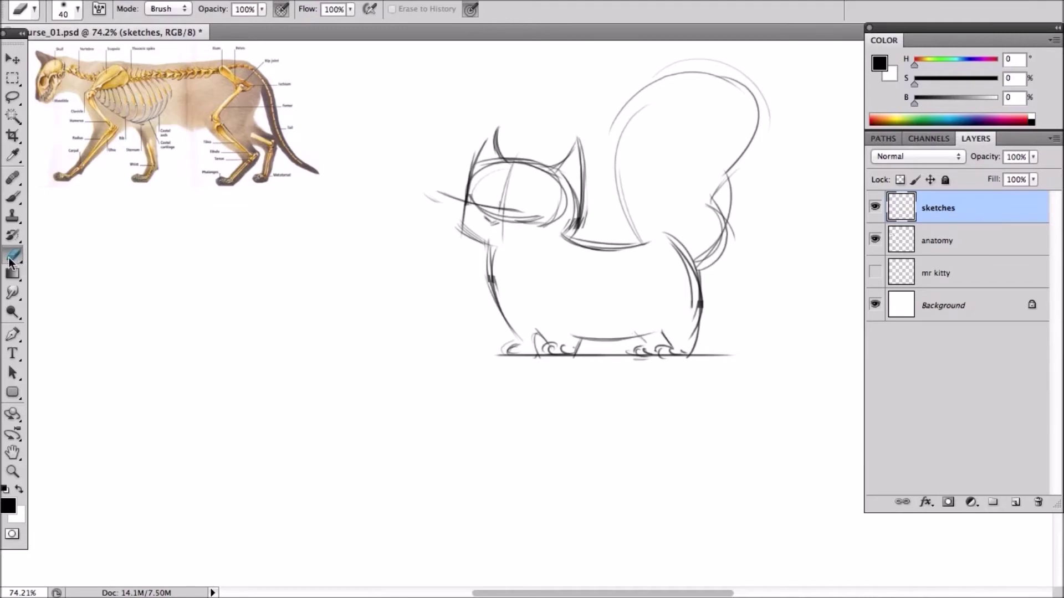
mouse_move(495, 195)
mouse_down()
mouse_move(511, 230)
mouse_move(492, 207)
mouse_move(476, 218)
mouse_move(504, 173)
mouse_move(521, 180)
mouse_move(538, 229)
mouse_move(562, 232)
mouse_up()
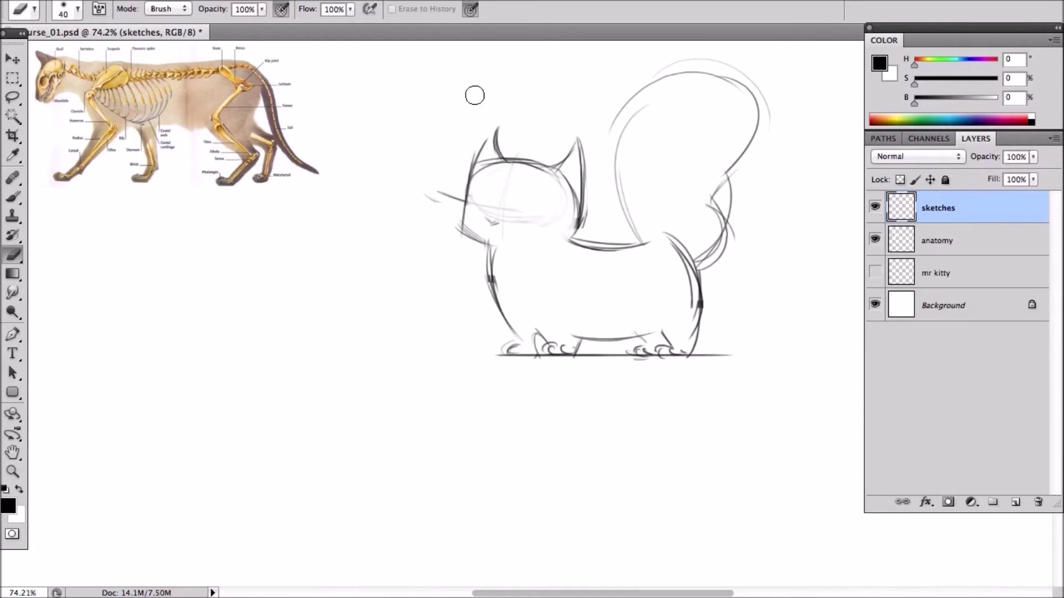
Brush two half-closed eyes with small pupils and slanted angry brows along the eye guide line.
key(b)
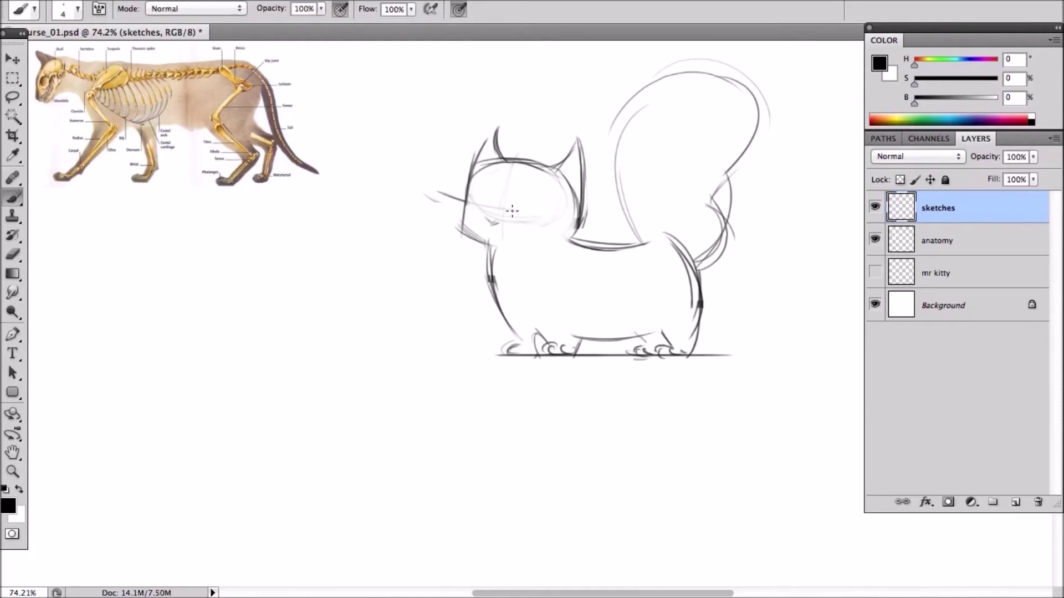
mouse_move(506, 191)
mouse_down()
mouse_move(517, 220)
mouse_move(503, 205)
mouse_move(547, 210)
mouse_up()
drag(456, 191, 486, 204)
key(e)
key(b)
mouse_move(489, 223)
mouse_down()
mouse_move(539, 211)
mouse_move(541, 223)
mouse_move(482, 202)
mouse_move(522, 210)
mouse_move(502, 207)
mouse_move(529, 206)
mouse_up()
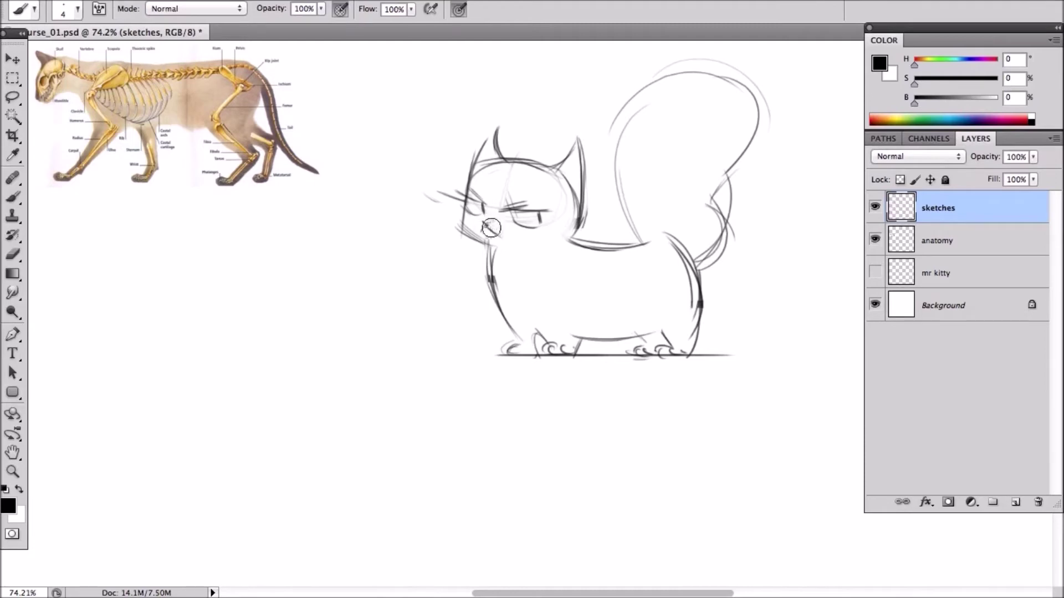
Sketch a small nose and short mouth line on the cat's muzzle, tidying them with the Eraser.
key(e)
key(b)
key(e)
key(b)
drag(484, 223, 488, 226)
drag(490, 223, 481, 236)
key(e)
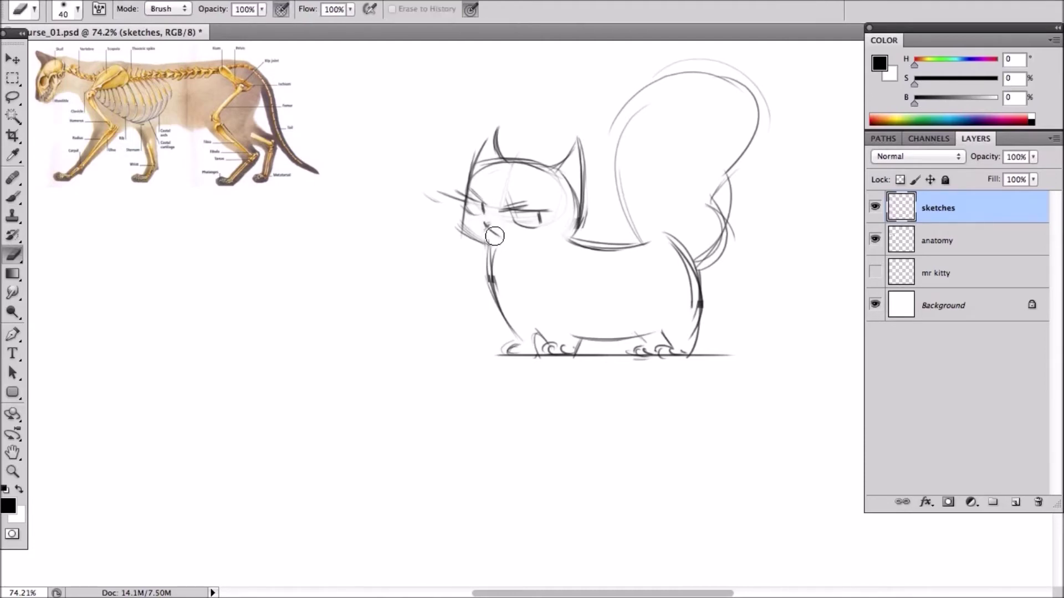
key(b)
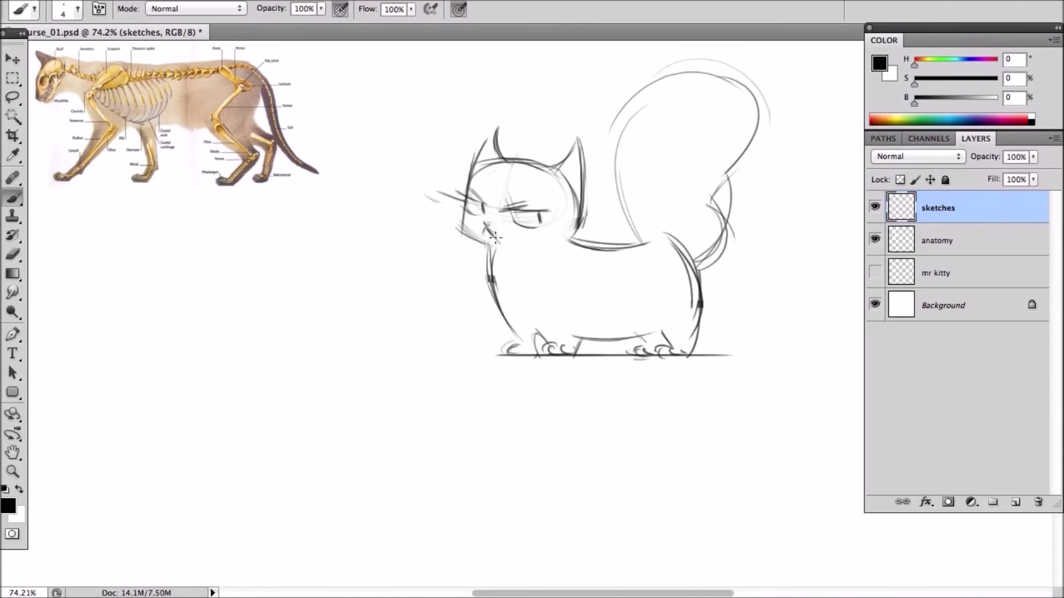
Clean up the area below the near eye with the Eraser and brush curved bags under both eyes.
key(e)
key(b)
key(e)
mouse_move(525, 223)
mouse_down()
mouse_move(515, 225)
mouse_move(537, 226)
mouse_move(473, 219)
mouse_move(537, 235)
mouse_up()
key(b)
key(e)
key(b)
drag(461, 216, 482, 216)
Draw long drooping whiskers on both sides of the muzzle, redoing the far-side stroke once.
mouse_move(507, 223)
mouse_down()
mouse_move(538, 233)
mouse_move(556, 285)
mouse_move(554, 260)
mouse_up()
drag(467, 224, 427, 254)
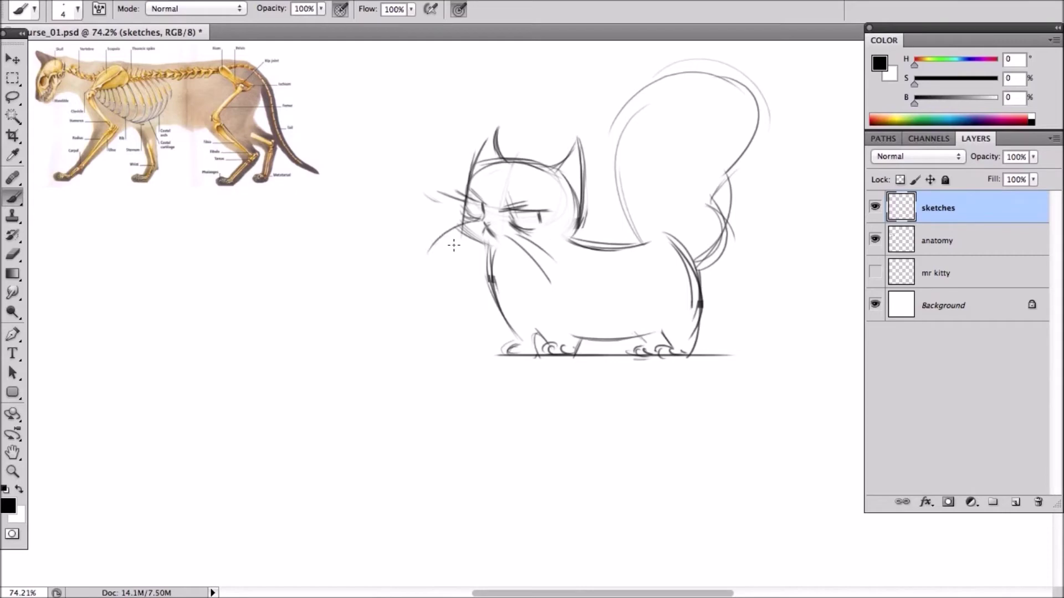
key(ctrl+z)
mouse_move(466, 223)
mouse_down()
mouse_move(424, 251)
mouse_move(437, 256)
mouse_up()
Erase the smooth chest outline, redraw it as jagged fur tufts, and darken the belly line.
key(e)
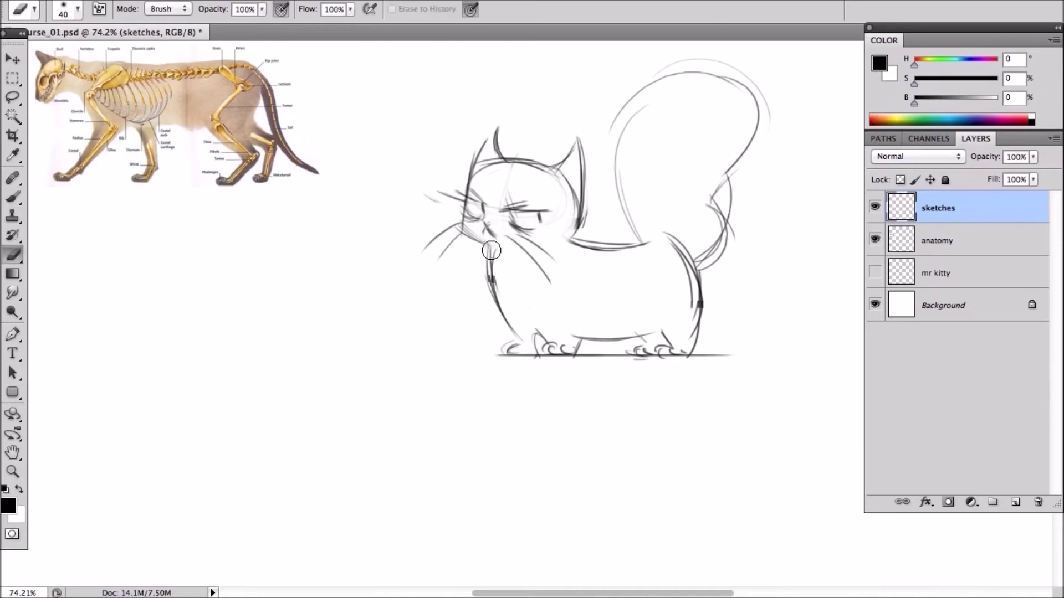
drag(486, 246, 516, 330)
key(b)
drag(493, 275, 489, 294)
mouse_move(491, 295)
mouse_down()
mouse_move(496, 317)
mouse_move(520, 335)
mouse_move(509, 314)
mouse_up()
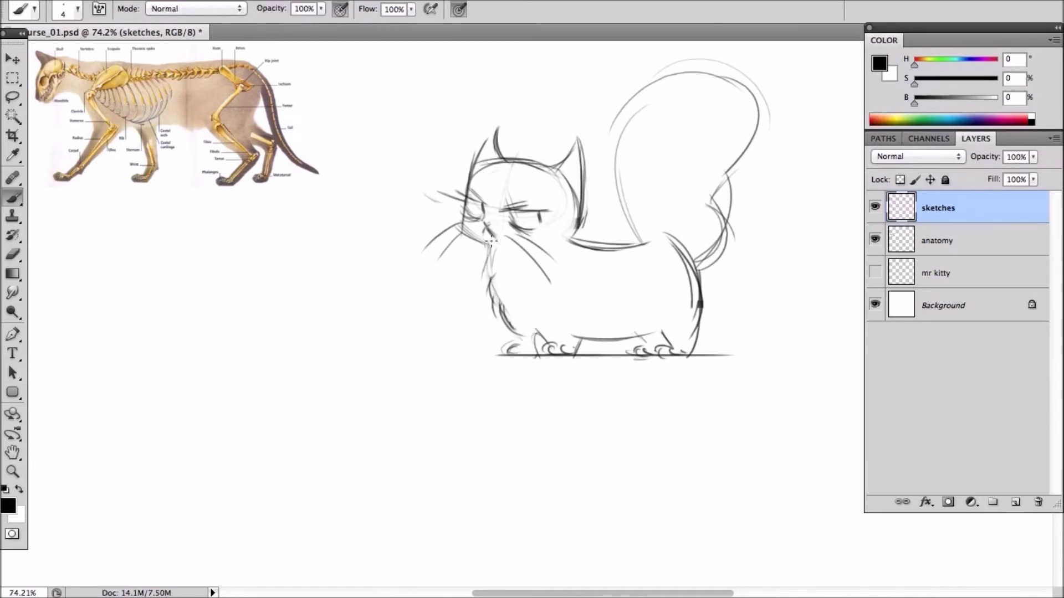
drag(579, 341, 654, 336)
Redraw the back edge of the head down to the neck and strengthen the back line and the tail's front edge.
mouse_move(581, 238)
mouse_down()
mouse_move(576, 210)
mouse_move(568, 244)
mouse_move(577, 233)
mouse_move(559, 243)
mouse_up()
key(e)
key(b)
drag(574, 194, 559, 245)
key(e)
mouse_move(492, 257)
mouse_down()
mouse_move(481, 239)
mouse_move(480, 275)
mouse_up()
key(b)
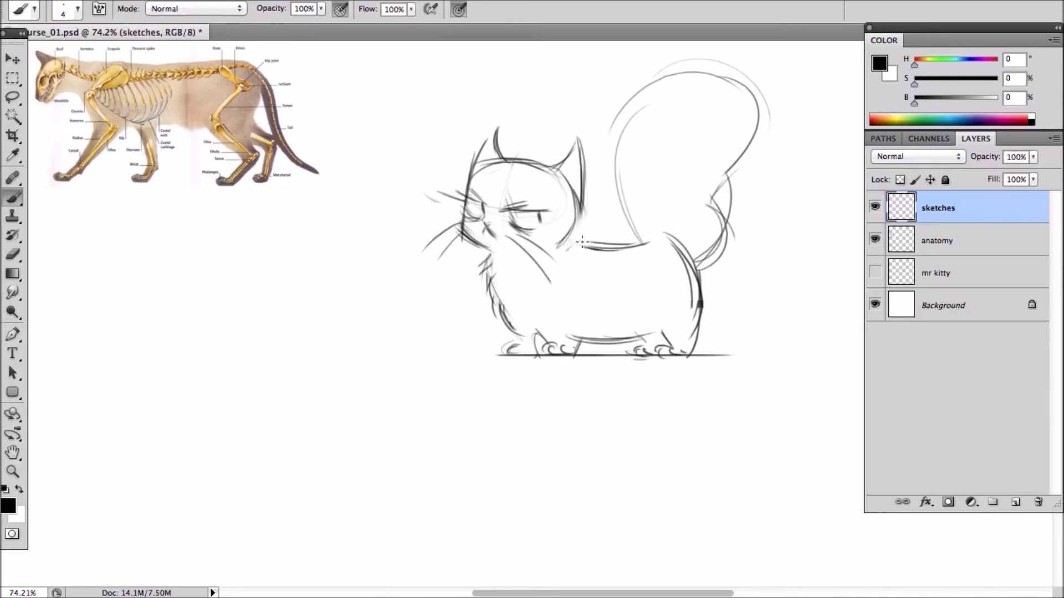
drag(573, 243, 646, 244)
drag(653, 172, 634, 239)
Scale the cat sketch down to about 75% width and 78% height and place it below the skeleton picture.
drag(511, 200, 522, 232)
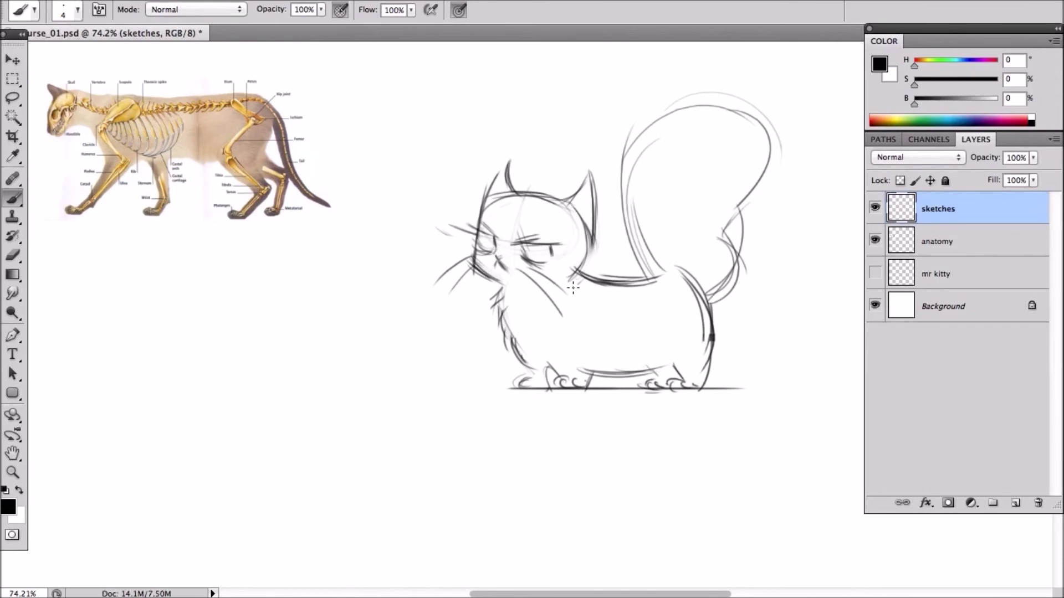
click(167, 1)
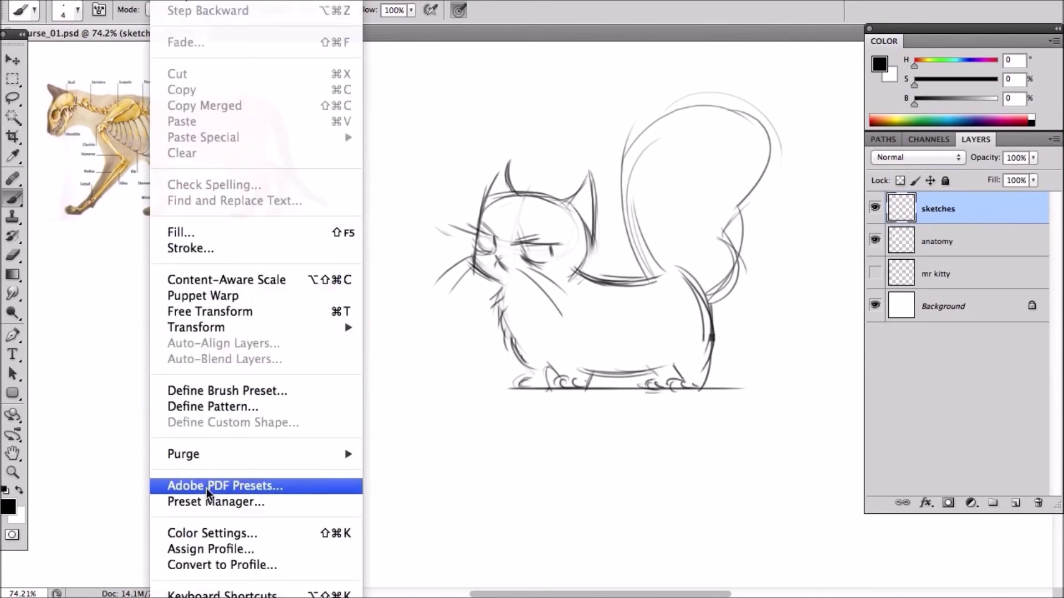
mouse_move(200, 332)
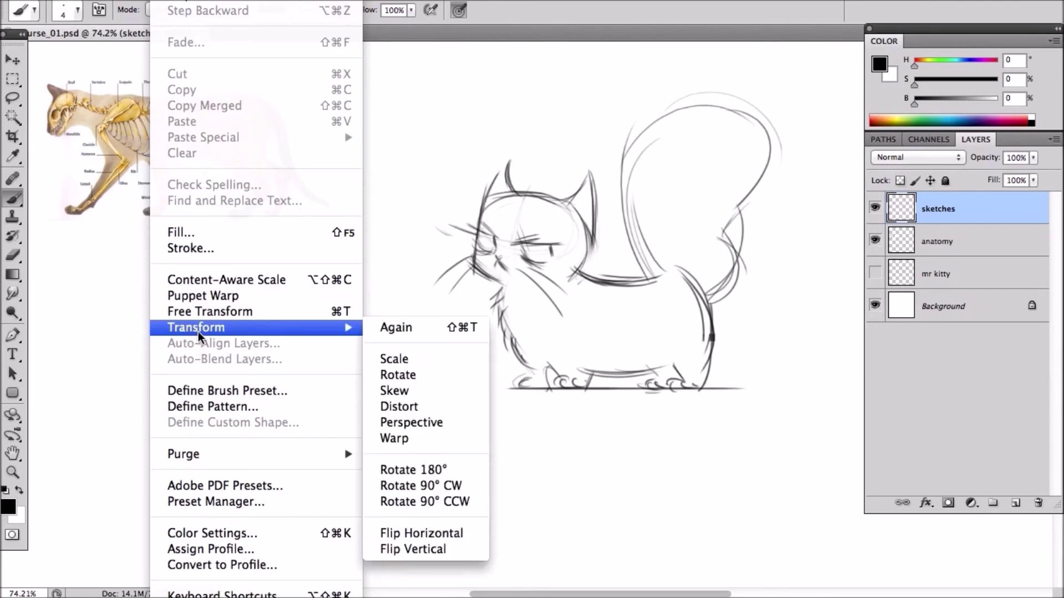
click(418, 359)
mouse_move(779, 397)
mouse_down()
mouse_move(625, 266)
mouse_move(695, 329)
mouse_up()
mouse_move(646, 256)
mouse_down()
mouse_move(482, 318)
mouse_move(250, 368)
mouse_move(241, 391)
mouse_up()
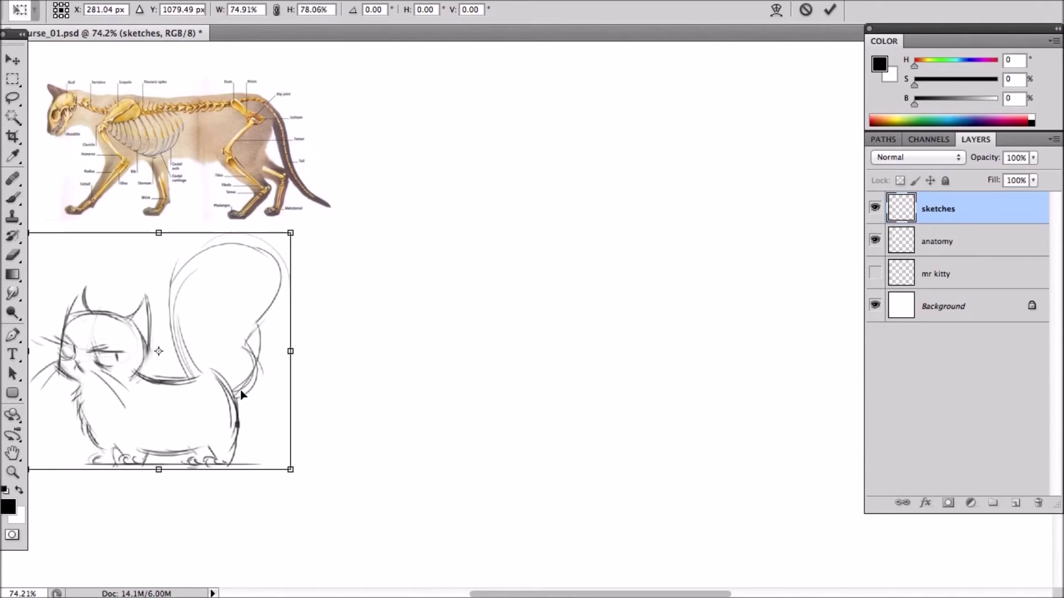
key(Return)
Sketch a flattened oval front-view head in the empty canvas area with guide lines, eye strokes, a nose and mouth lines.
key(b)
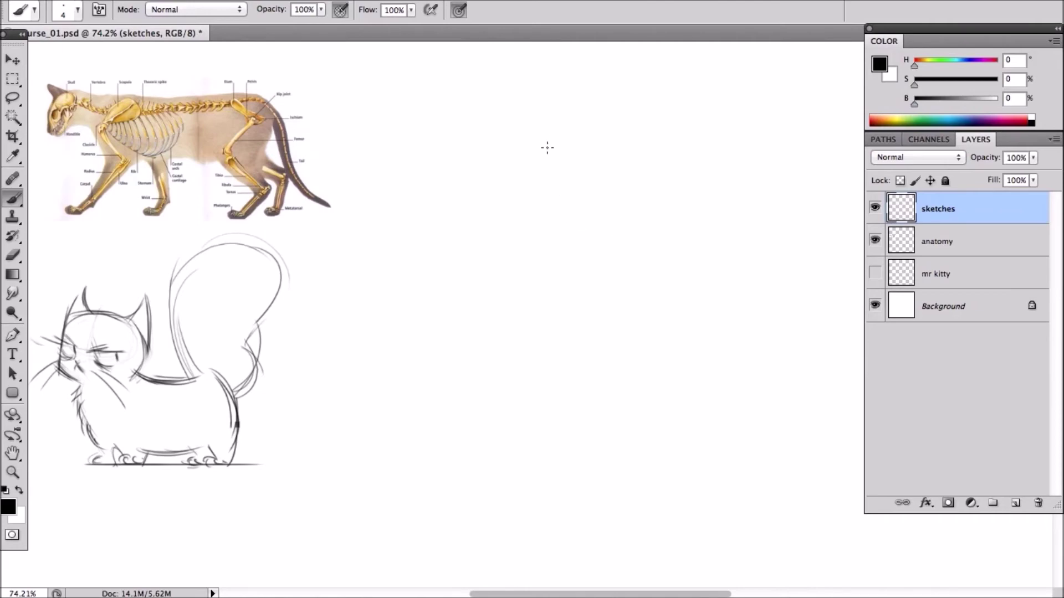
mouse_move(575, 147)
mouse_down()
mouse_move(597, 148)
mouse_move(621, 185)
mouse_move(572, 210)
mouse_move(551, 143)
mouse_up()
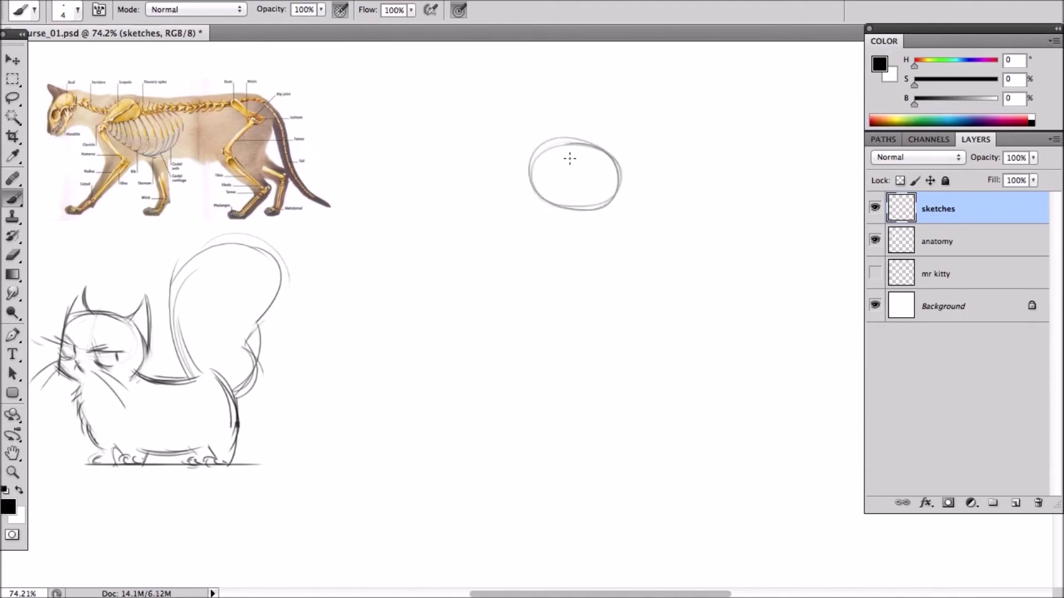
mouse_move(571, 118)
mouse_down()
mouse_move(565, 200)
mouse_move(565, 178)
mouse_move(560, 189)
mouse_move(565, 180)
mouse_move(579, 207)
mouse_move(563, 174)
mouse_move(581, 173)
mouse_up()
drag(590, 173, 601, 171)
mouse_move(554, 173)
mouse_down()
mouse_move(530, 175)
mouse_move(557, 173)
mouse_up()
Tidy the front-view eyes with a smaller Eraser and brush in a slanted angry brow.
key(e)
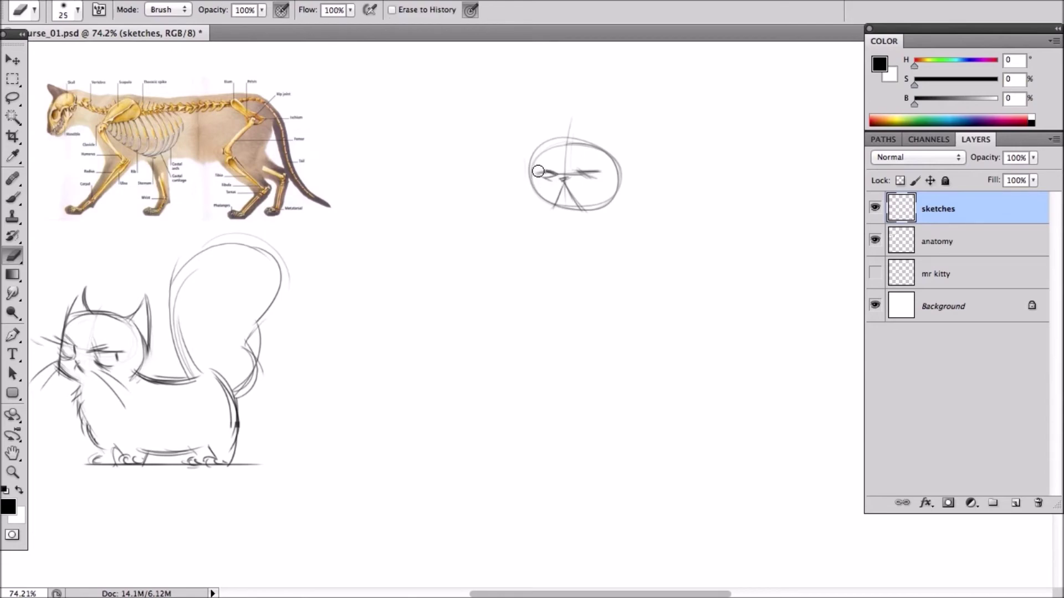
key(bracketleft)
key(bracketleft)
key(b)
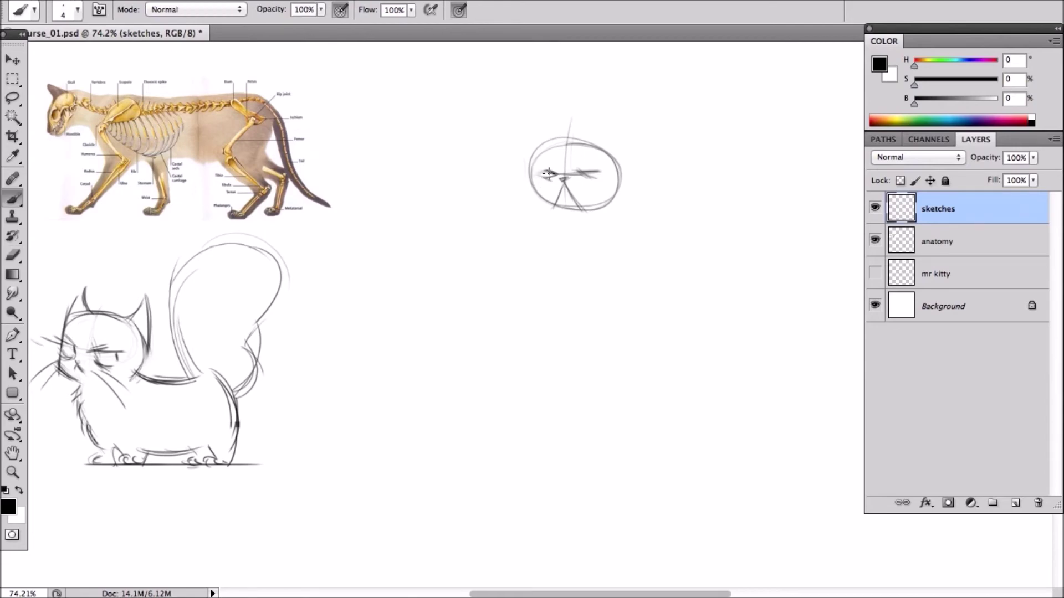
mouse_move(549, 173)
mouse_down()
mouse_move(537, 174)
mouse_move(602, 172)
mouse_move(543, 165)
mouse_up()
Sketch drooping cheek fur on both sides of the front-view head and extend the downturned mouth lines.
mouse_move(525, 157)
mouse_down()
mouse_move(524, 182)
mouse_move(500, 218)
mouse_up()
mouse_move(521, 188)
mouse_down()
mouse_move(509, 224)
mouse_move(516, 198)
mouse_move(523, 241)
mouse_move(558, 197)
mouse_move(628, 238)
mouse_move(621, 187)
mouse_up()
mouse_move(617, 150)
mouse_down()
mouse_move(615, 166)
mouse_move(642, 197)
mouse_move(628, 229)
mouse_up()
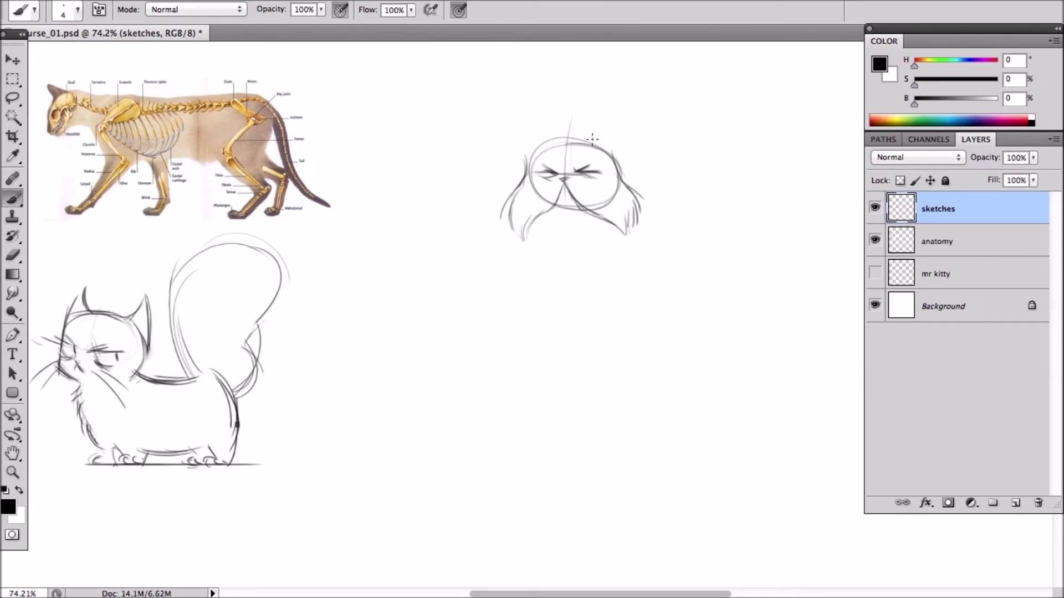
Add bags under the angry eyes and sketch two low, sideways-pointing ears on top of the head.
drag(603, 178, 583, 175)
mouse_move(549, 178)
mouse_down()
mouse_move(533, 176)
mouse_move(556, 183)
mouse_up()
mouse_move(532, 146)
mouse_down()
mouse_move(572, 159)
mouse_move(591, 152)
mouse_move(588, 142)
mouse_move(632, 141)
mouse_move(623, 157)
mouse_up()
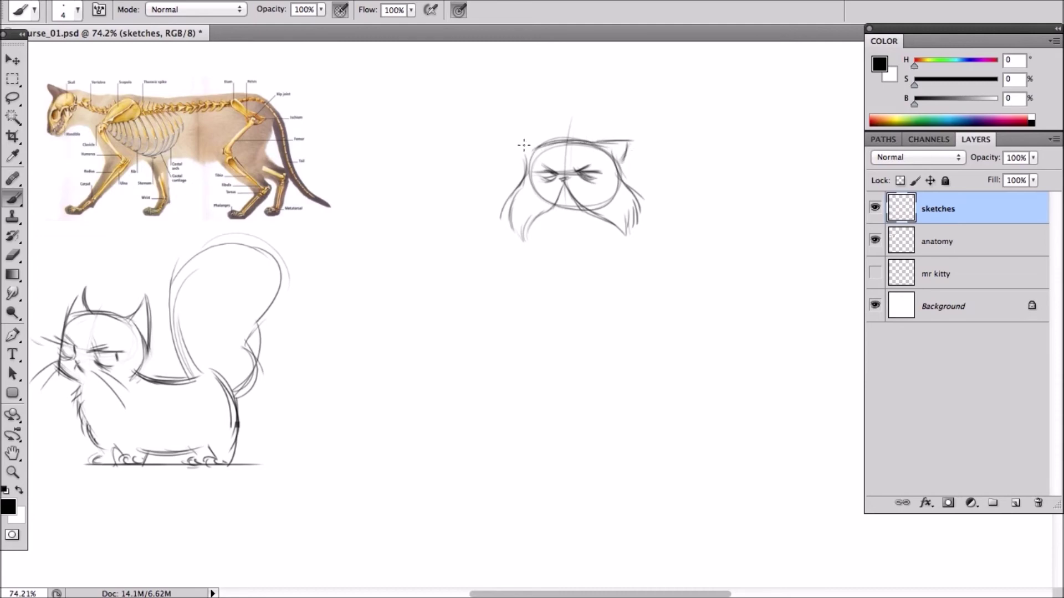
drag(523, 145, 543, 142)
drag(513, 145, 526, 169)
Sketch a large egg-shaped upright body below the head, with a short leg, a toed paw and a ground line.
drag(522, 240, 511, 287)
drag(519, 243, 526, 318)
mouse_move(507, 263)
mouse_down()
mouse_move(539, 332)
mouse_move(578, 346)
mouse_up()
drag(519, 324, 555, 343)
mouse_move(628, 231)
mouse_down()
mouse_move(638, 261)
mouse_move(643, 315)
mouse_up()
drag(650, 266, 629, 327)
mouse_move(527, 334)
mouse_down()
mouse_move(581, 349)
mouse_move(617, 345)
mouse_move(644, 322)
mouse_up()
drag(625, 239, 637, 330)
mouse_move(517, 313)
mouse_down()
mouse_move(561, 380)
mouse_move(547, 385)
mouse_move(603, 381)
mouse_up()
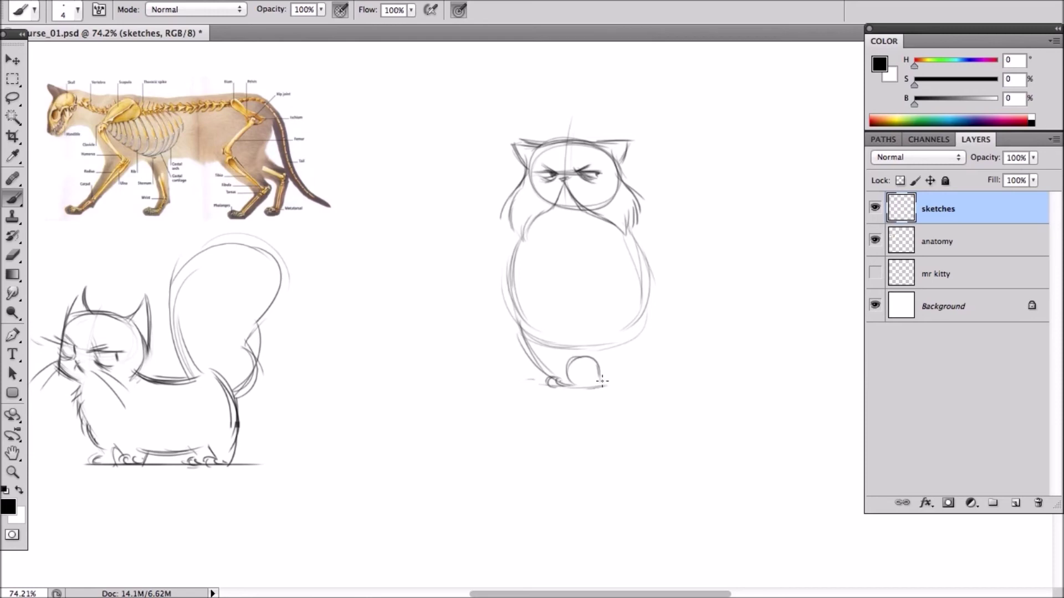
mouse_move(534, 384)
mouse_down()
mouse_move(621, 381)
mouse_move(596, 387)
mouse_up()
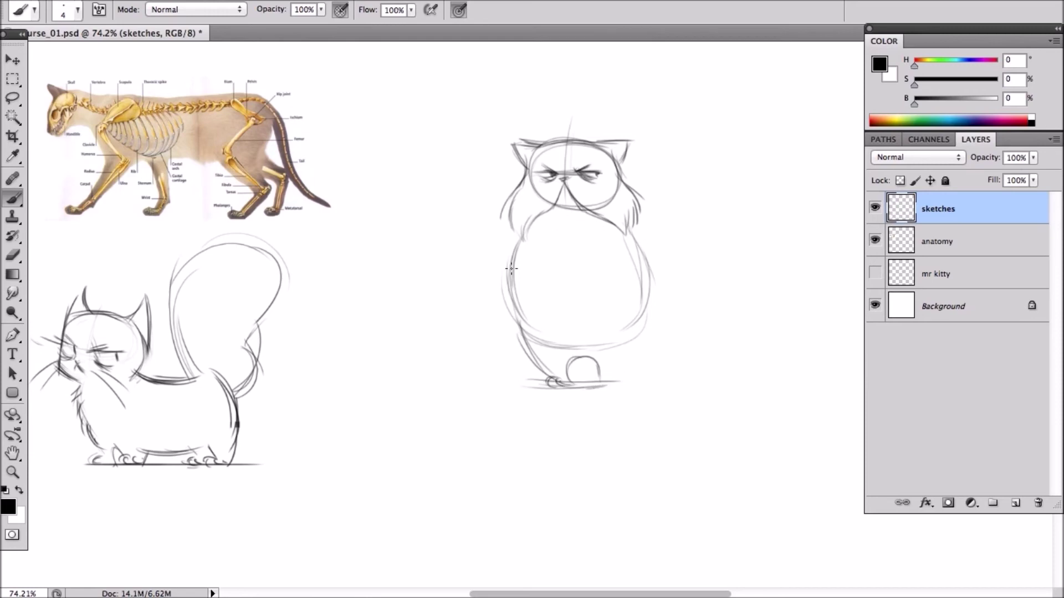
Rework the left side of the body with the Eraser and Brush, undoing the first attempt and redrawing a rounder outline.
key(e)
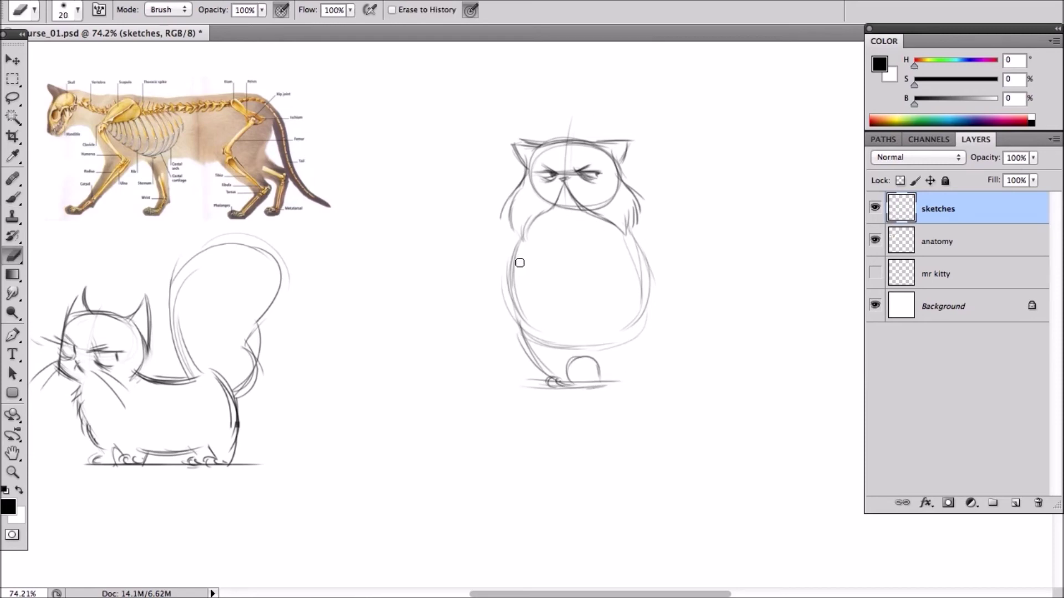
key(b)
drag(522, 241, 501, 316)
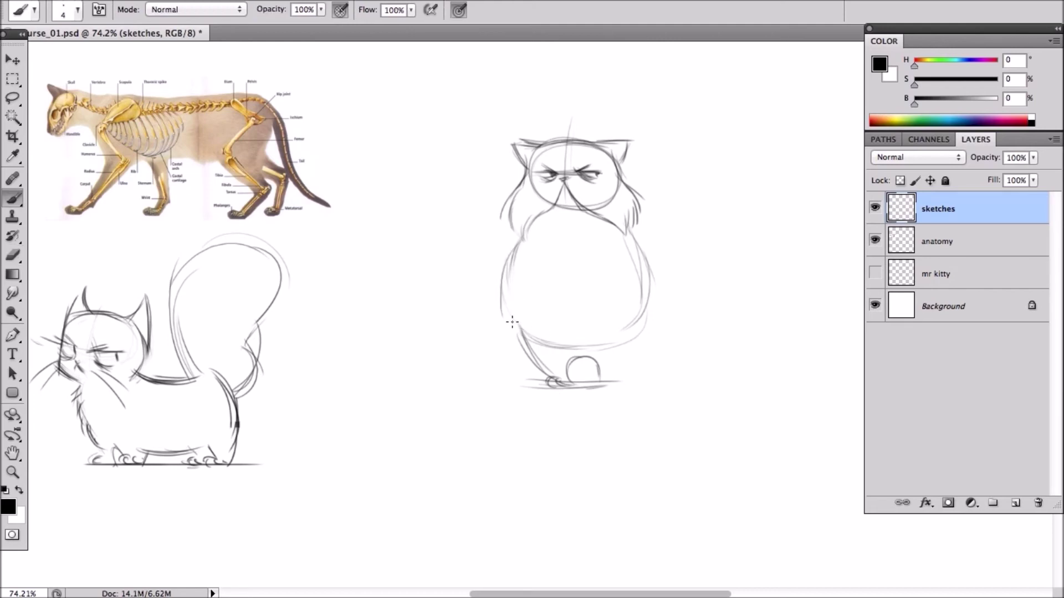
key(super+alt+z)
key(super+alt+z)
mouse_move(521, 242)
mouse_down()
mouse_move(510, 314)
mouse_move(501, 297)
mouse_move(516, 274)
mouse_move(540, 343)
mouse_up()
drag(503, 300, 531, 343)
Sketch the inner edge and outer contour of the right leg and fade the excess ground line with the Eraser.
key(e)
key(b)
mouse_move(579, 350)
mouse_down()
mouse_move(593, 393)
mouse_move(581, 384)
mouse_up()
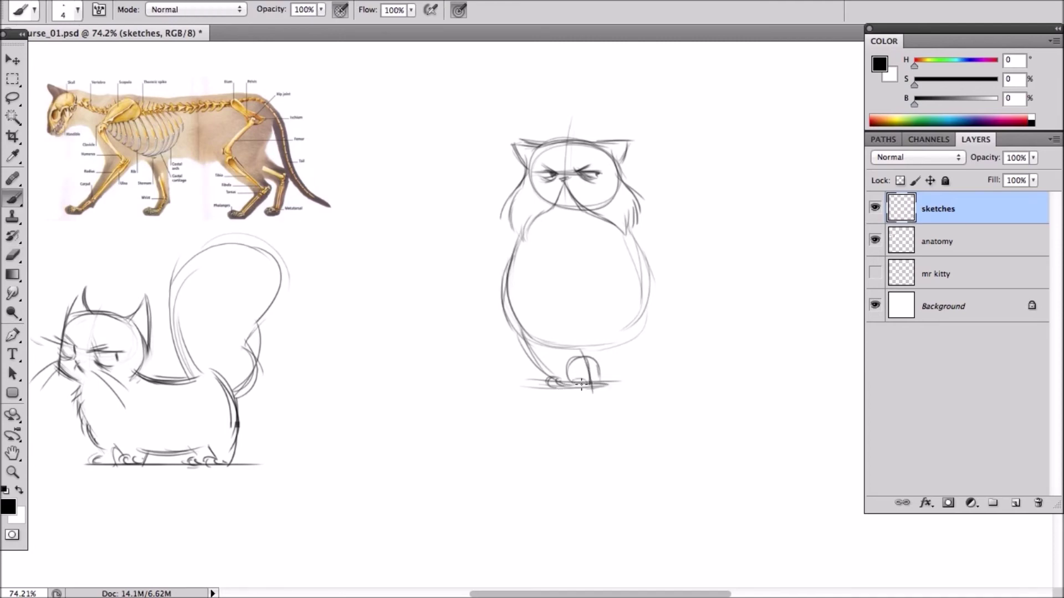
drag(635, 341, 593, 393)
drag(642, 321, 628, 350)
key(e)
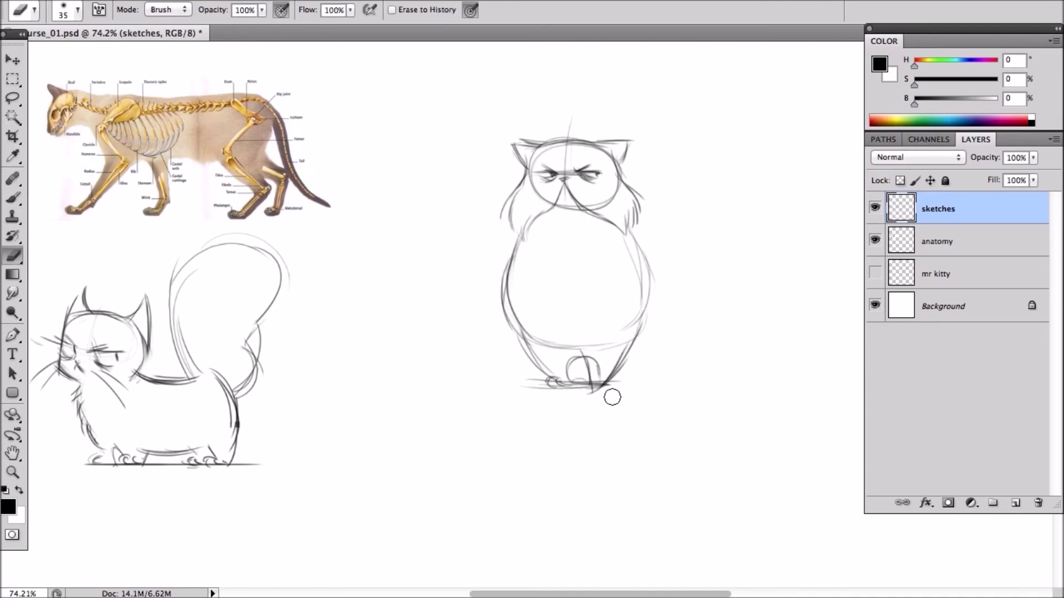
drag(612, 398, 656, 385)
key(b)
key(ctrl+z)
Draw a V-shaped shirt collar with a small bow tie under the chin.
mouse_move(550, 209)
mouse_down()
mouse_move(523, 236)
mouse_move(597, 210)
mouse_move(602, 218)
mouse_move(548, 218)
mouse_move(568, 258)
mouse_move(542, 218)
mouse_move(570, 263)
mouse_move(593, 210)
mouse_move(575, 197)
mouse_move(593, 216)
mouse_move(569, 255)
mouse_up()
drag(589, 216, 571, 253)
mouse_move(565, 213)
mouse_down()
mouse_move(590, 231)
mouse_move(587, 213)
mouse_up()
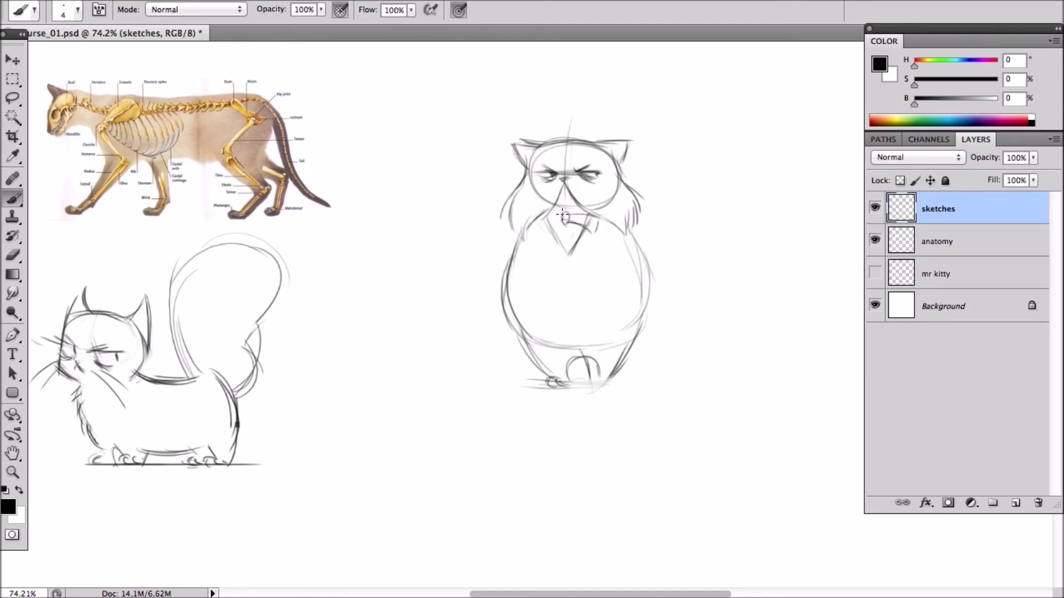
mouse_move(561, 216)
mouse_down()
mouse_move(533, 214)
mouse_move(544, 238)
mouse_move(539, 230)
mouse_move(563, 249)
mouse_move(566, 220)
mouse_up()
key(super+z)
Draw the two vertical jacket-front edges down the belly and widen both cheeks with large rounded fur tufts.
drag(610, 224, 608, 260)
key(ctrl+z)
drag(600, 223, 599, 341)
mouse_move(533, 219)
mouse_down()
mouse_move(525, 268)
mouse_move(529, 251)
mouse_move(529, 343)
mouse_up()
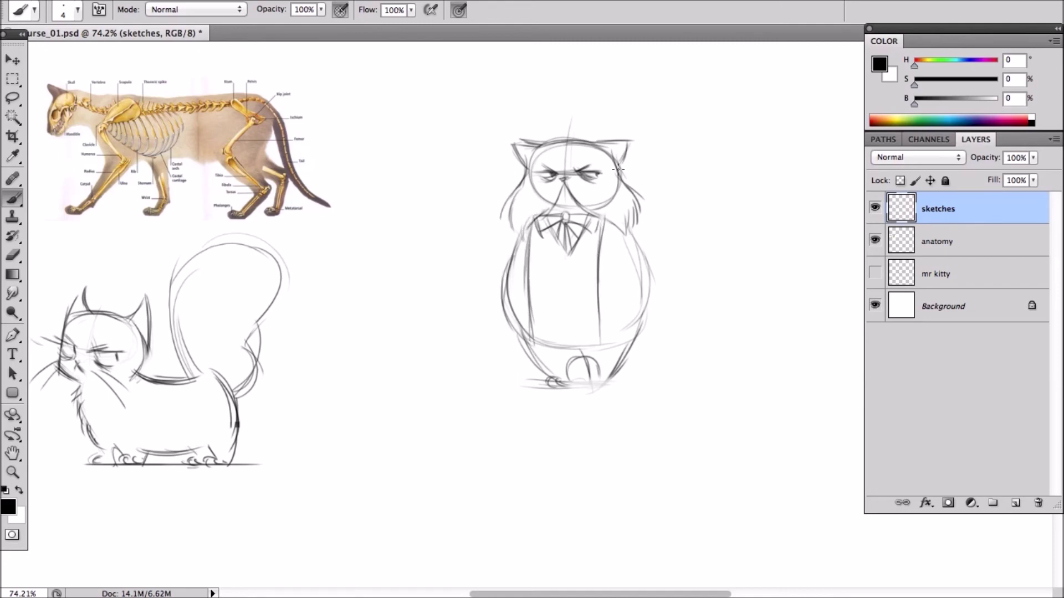
mouse_move(617, 169)
mouse_down()
mouse_move(662, 191)
mouse_move(659, 216)
mouse_move(602, 277)
mouse_up()
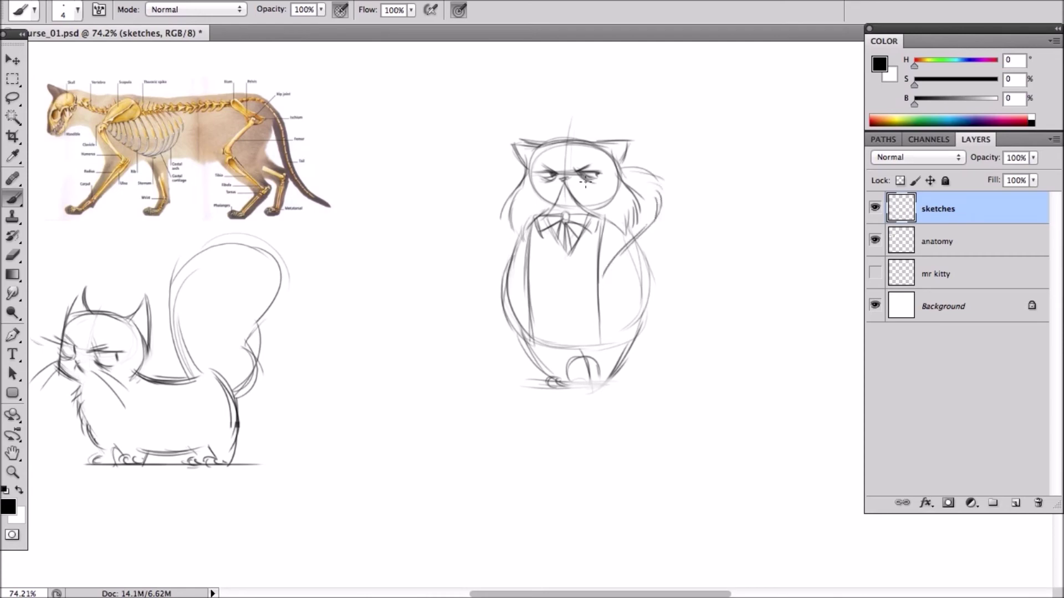
mouse_move(521, 171)
mouse_down()
mouse_move(488, 201)
mouse_move(516, 247)
mouse_up()
Detail the waistcoat with a pointed zigzag hem, a centre seam, a curved watch chain and V-shaped lapels.
mouse_move(541, 340)
mouse_down()
mouse_move(563, 321)
mouse_move(586, 346)
mouse_move(603, 326)
mouse_up()
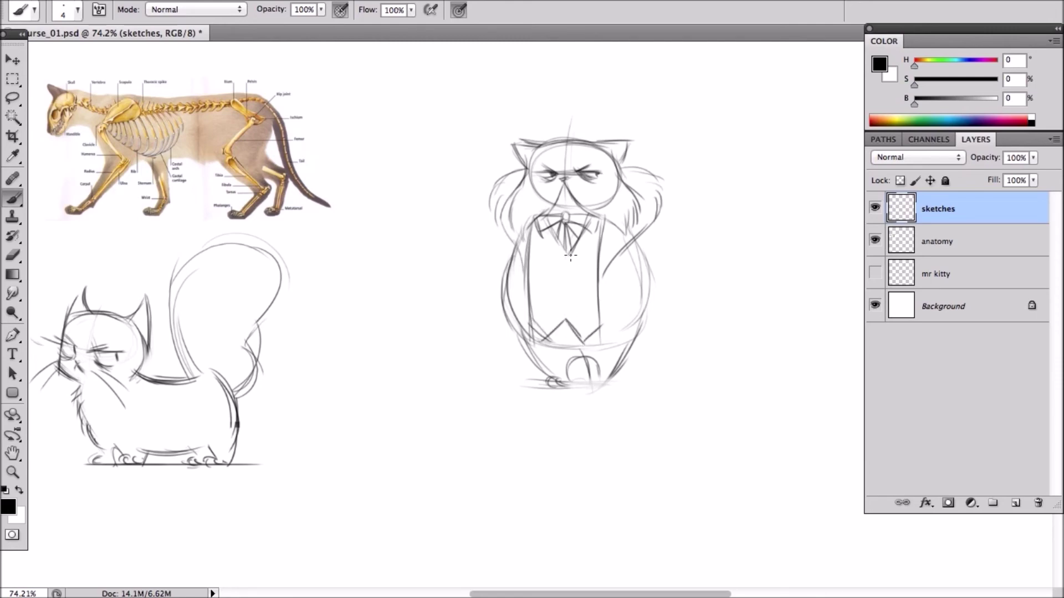
drag(564, 242, 561, 326)
drag(545, 277, 564, 295)
key(e)
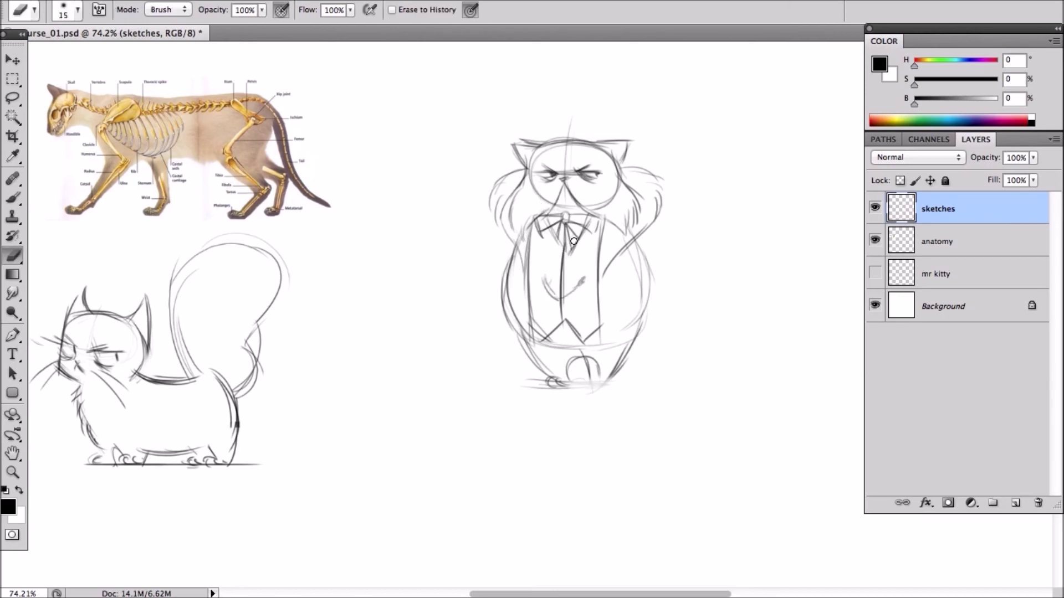
key(b)
mouse_move(575, 227)
mouse_down()
mouse_move(561, 273)
mouse_move(539, 244)
mouse_move(539, 221)
mouse_move(566, 277)
mouse_move(536, 224)
mouse_move(572, 266)
mouse_move(564, 263)
mouse_move(605, 224)
mouse_move(677, 266)
mouse_up()
mouse_move(649, 227)
mouse_down()
mouse_move(673, 263)
mouse_move(669, 288)
mouse_up()
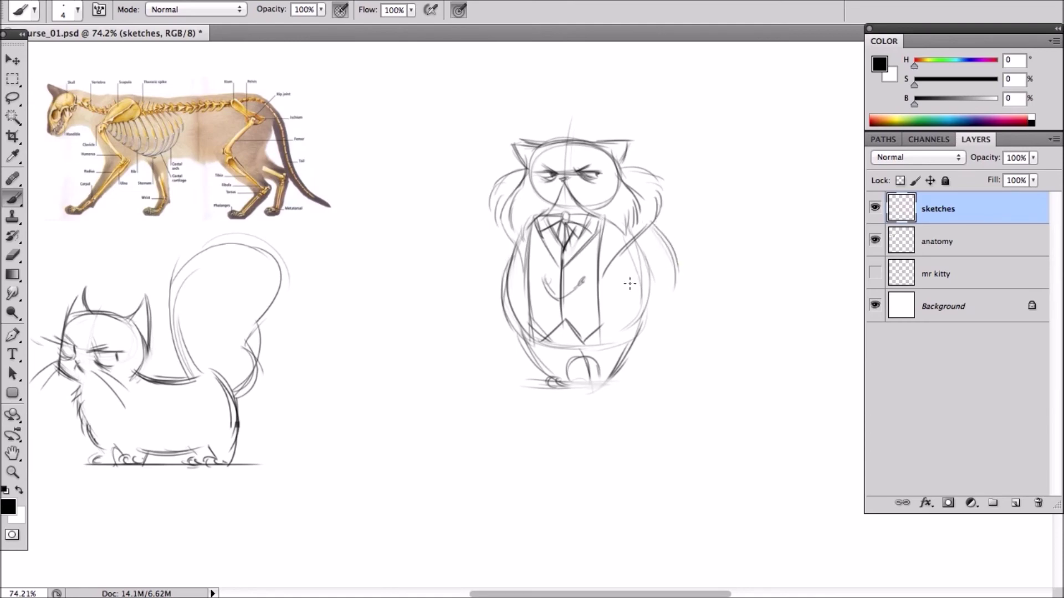
key(alt+super+z)
key(alt+super+z)
Sketch the right arm bent with its hand in the jacket pocket and the left arm raised, holding a cigar.
mouse_move(629, 286)
mouse_down()
mouse_move(652, 319)
mouse_move(641, 331)
mouse_move(646, 315)
mouse_up()
drag(649, 227, 665, 273)
mouse_move(651, 233)
mouse_down()
mouse_move(665, 291)
mouse_move(634, 277)
mouse_up()
mouse_move(637, 271)
mouse_down()
mouse_move(655, 274)
mouse_move(644, 310)
mouse_up()
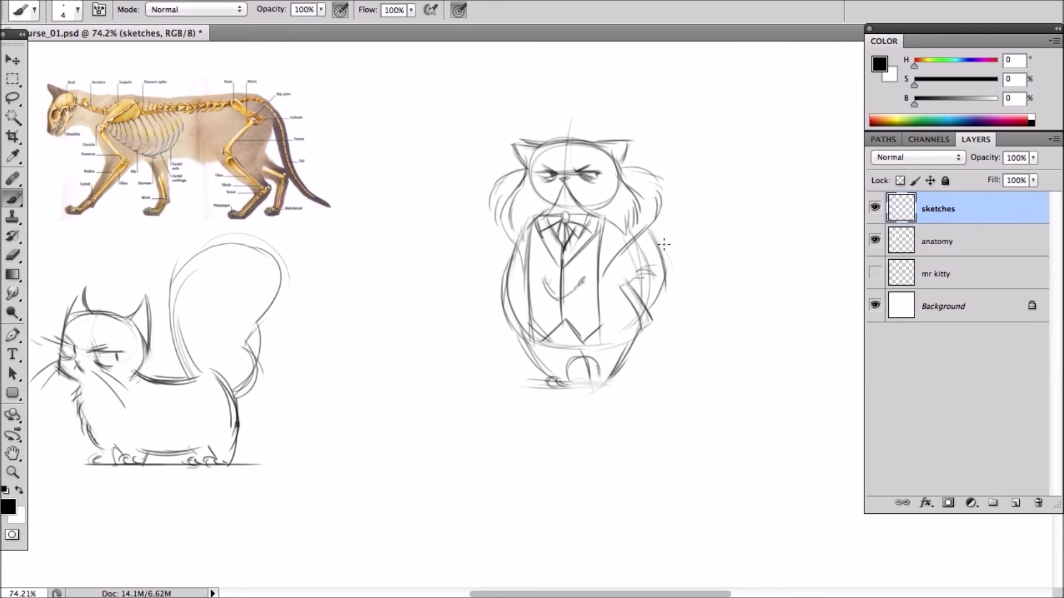
drag(663, 246, 648, 306)
mouse_move(471, 231)
mouse_down()
mouse_move(480, 228)
mouse_move(450, 245)
mouse_move(454, 254)
mouse_move(493, 237)
mouse_move(491, 279)
mouse_move(471, 260)
mouse_move(496, 283)
mouse_up()
Clean up the feet, redraw the toes and ground line, and darken the outline of the right leg.
key(e)
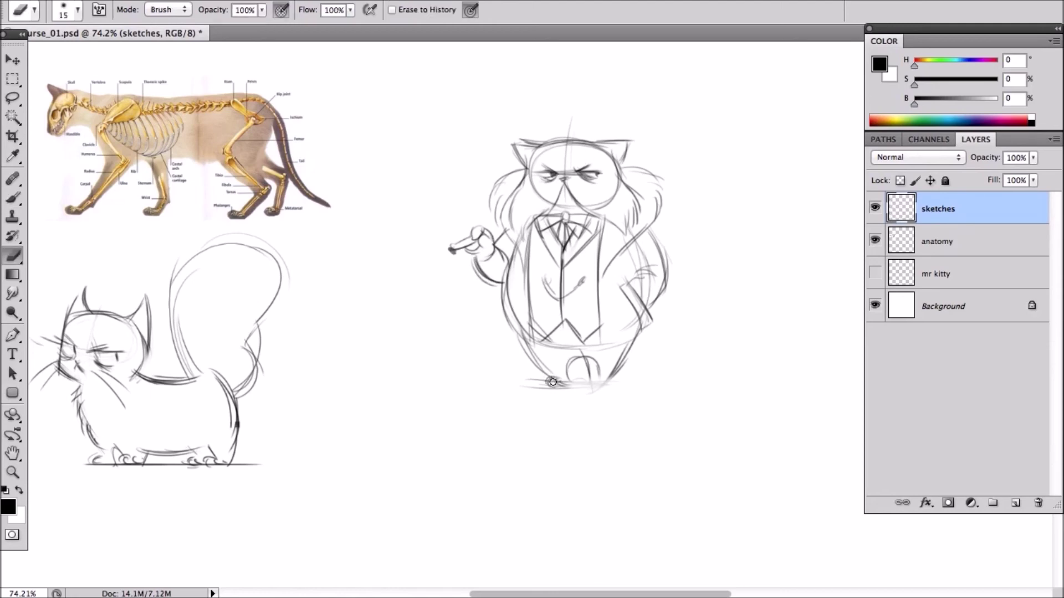
mouse_move(549, 381)
mouse_down()
mouse_move(565, 384)
mouse_move(546, 387)
mouse_up()
key(b)
drag(549, 378, 561, 384)
drag(537, 385, 629, 376)
key(e)
key(b)
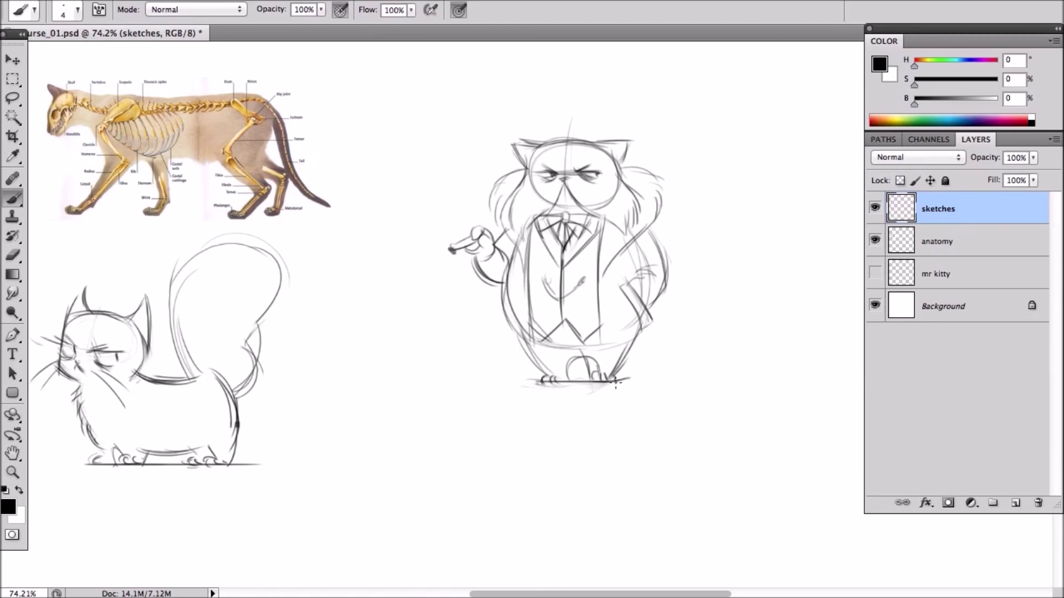
mouse_move(642, 328)
mouse_down()
mouse_move(616, 381)
mouse_move(579, 359)
mouse_up()
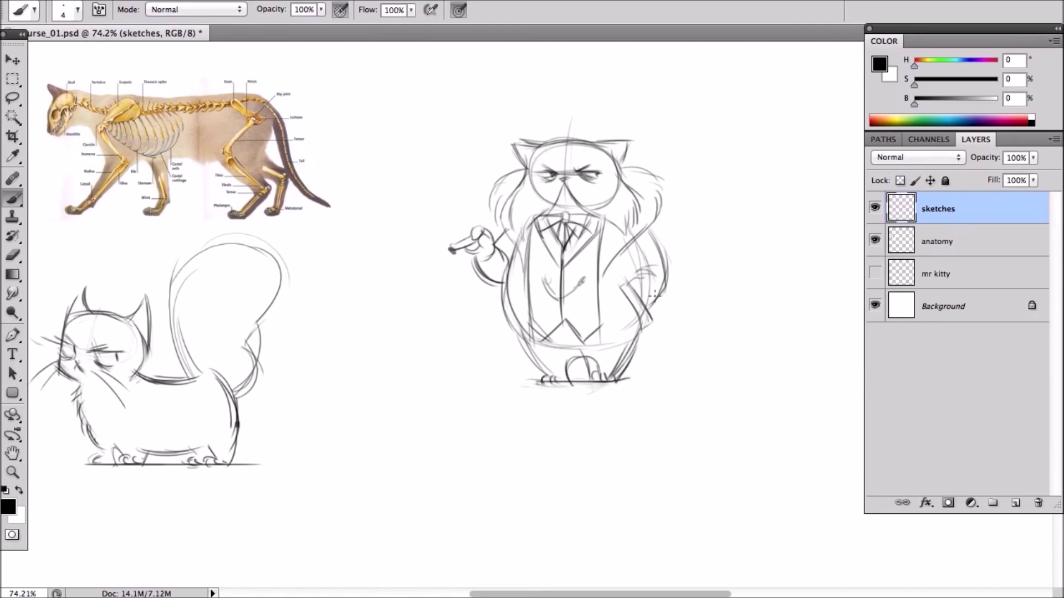
Draw the long jacket tails hanging on both sides of the body, closing them with hem lines above the feet.
mouse_move(497, 269)
mouse_down()
mouse_move(503, 348)
mouse_move(494, 354)
mouse_move(525, 360)
mouse_up()
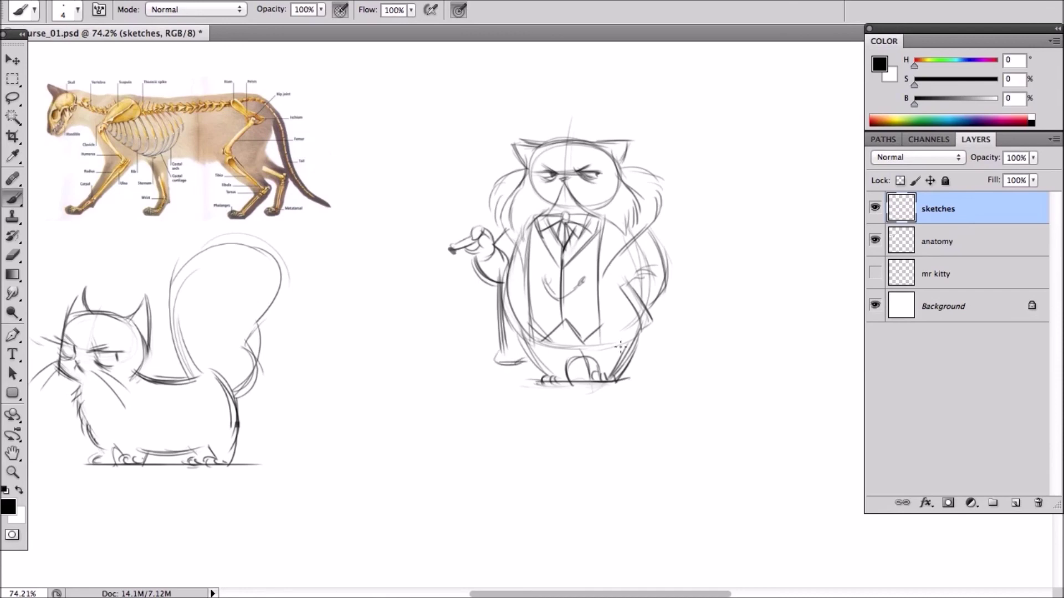
mouse_move(606, 308)
mouse_down()
mouse_move(609, 356)
mouse_move(646, 361)
mouse_up()
drag(645, 333, 642, 358)
drag(651, 305, 656, 362)
drag(514, 362, 541, 360)
drag(528, 289, 530, 358)
Sketch a large bushy S-shaped tail rising behind the right side of the cat and strengthen its contours.
drag(645, 177, 730, 180)
drag(706, 147, 741, 182)
mouse_move(728, 221)
mouse_down()
mouse_move(688, 238)
mouse_move(700, 285)
mouse_move(689, 332)
mouse_move(666, 345)
mouse_move(730, 241)
mouse_up()
drag(721, 240, 742, 178)
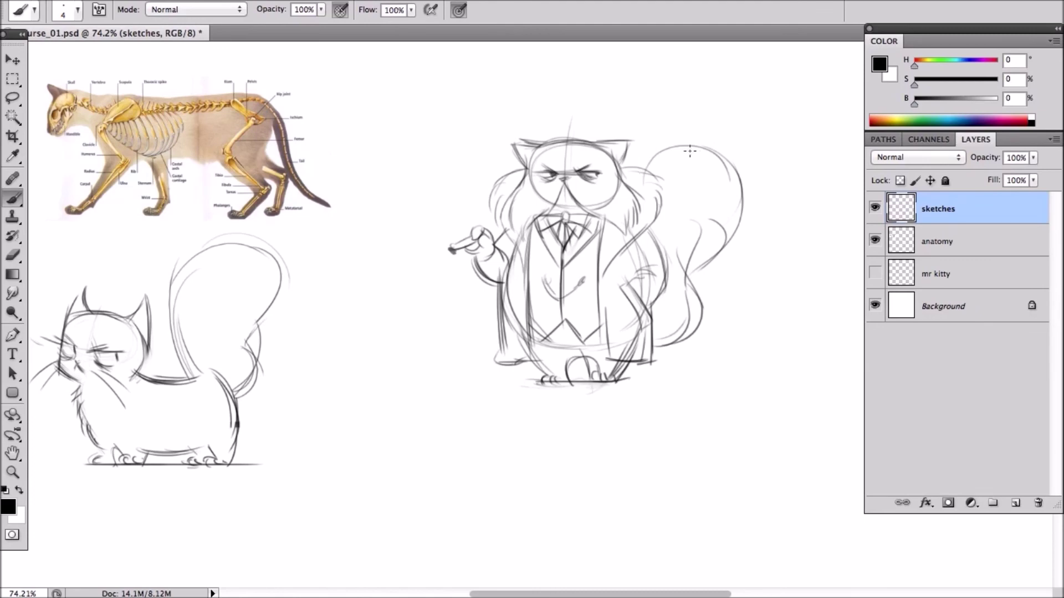
mouse_move(637, 165)
mouse_down()
mouse_move(696, 145)
mouse_move(722, 165)
mouse_move(650, 159)
mouse_move(678, 142)
mouse_up()
key(e)
key(b)
mouse_move(687, 274)
mouse_down()
mouse_move(709, 237)
mouse_move(680, 253)
mouse_move(695, 335)
mouse_up()
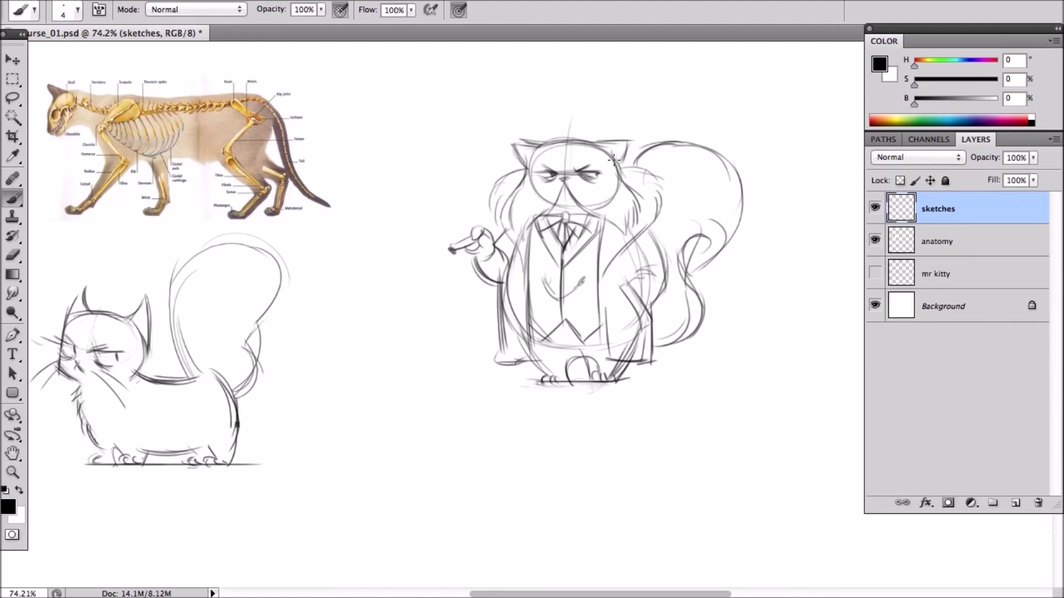
Sketch a brimmed fedora with a creased crown and hat band on the suited cat, and a wisp of smoke rising from its cigar.
drag(642, 180, 670, 214)
mouse_move(535, 144)
mouse_down()
mouse_move(603, 144)
mouse_move(554, 120)
mouse_move(562, 107)
mouse_move(602, 136)
mouse_up()
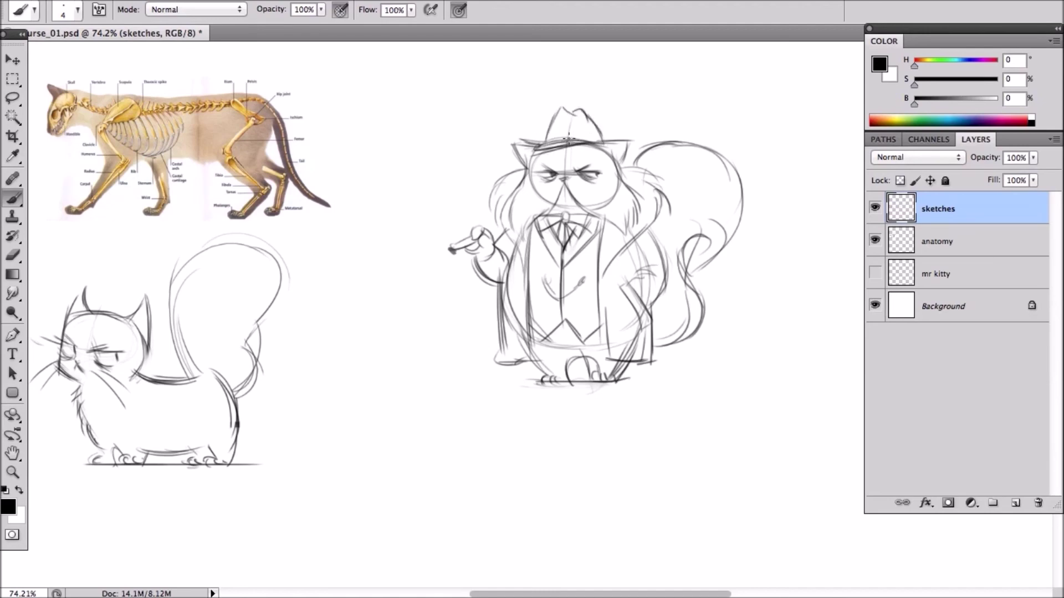
key(e)
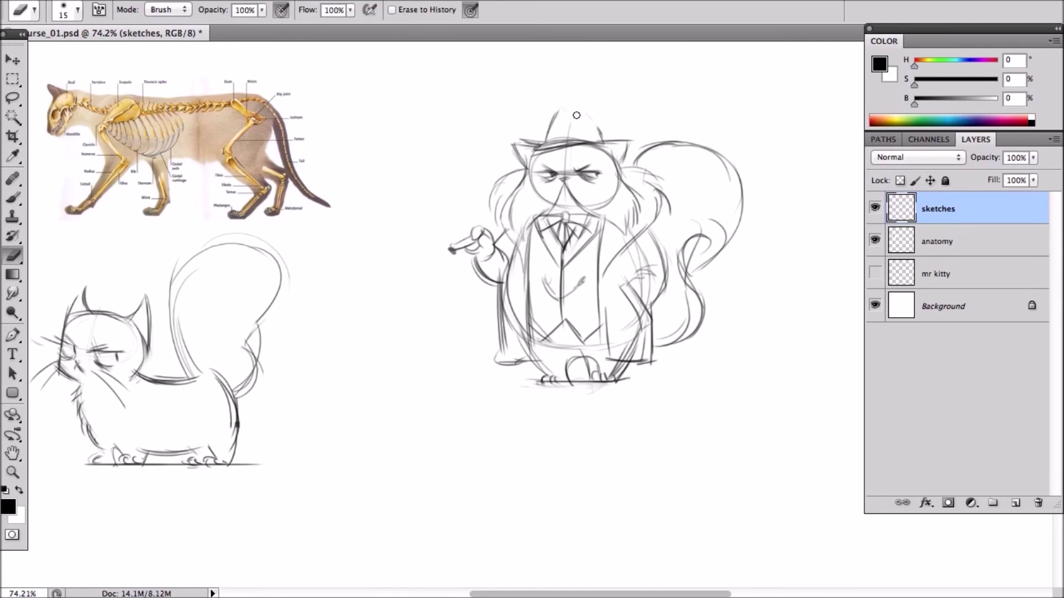
key(b)
mouse_move(556, 130)
mouse_down()
mouse_move(570, 109)
mouse_move(576, 127)
mouse_move(607, 142)
mouse_move(602, 130)
mouse_up()
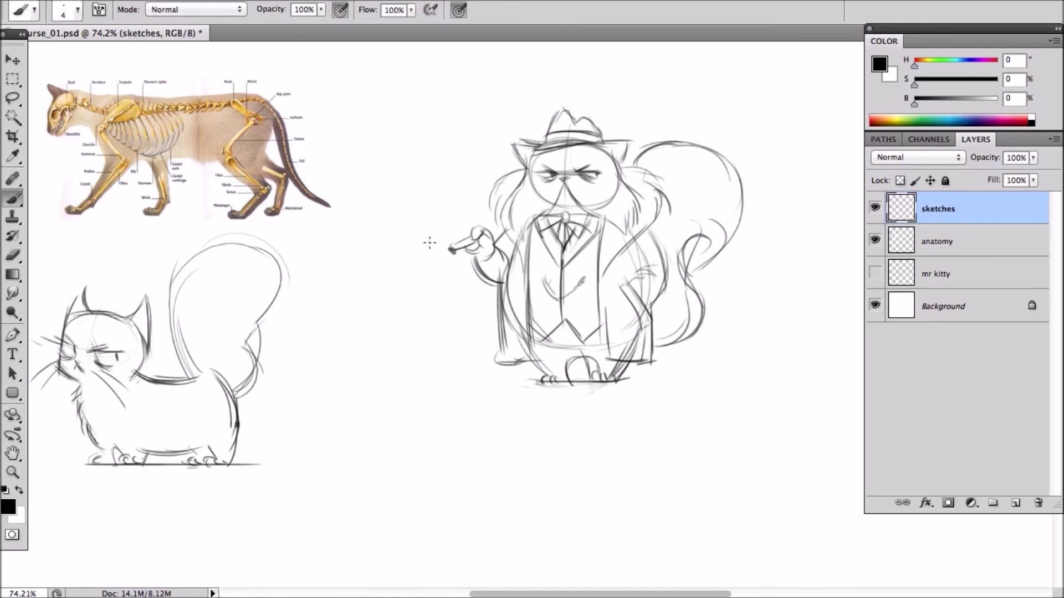
drag(451, 243, 435, 180)
Scale the suited cat down slightly, place it on the ground line beside the side-view cat, deselect it, and nudge both sketches down.
mouse_move(528, 272)
mouse_down()
mouse_move(766, 83)
mouse_move(698, 188)
mouse_move(672, 197)
mouse_move(754, 128)
mouse_up()
key(ctrl+t)
drag(689, 174, 577, 256)
key(Return)
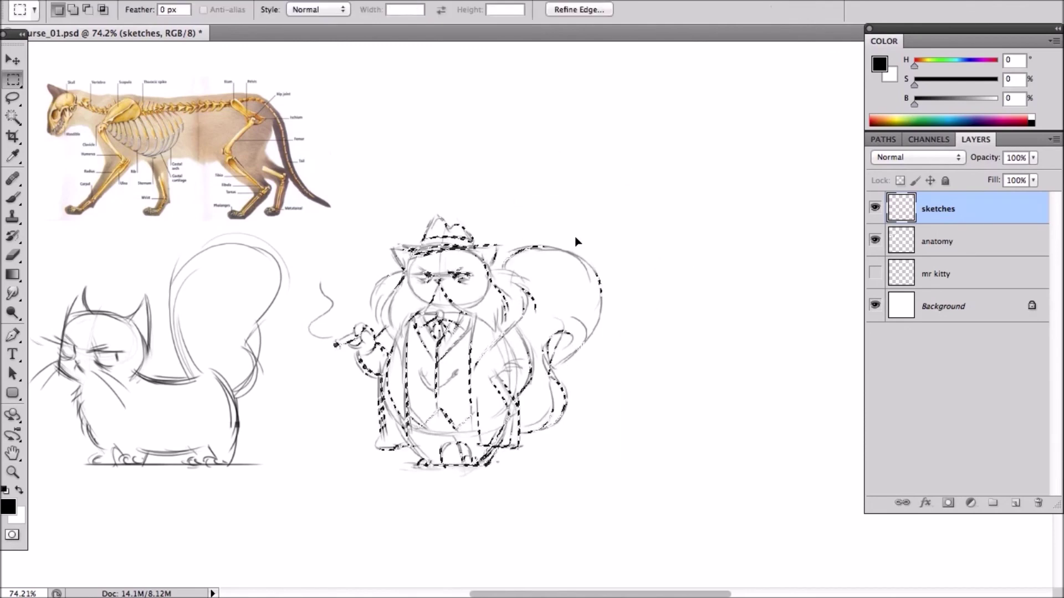
key(b)
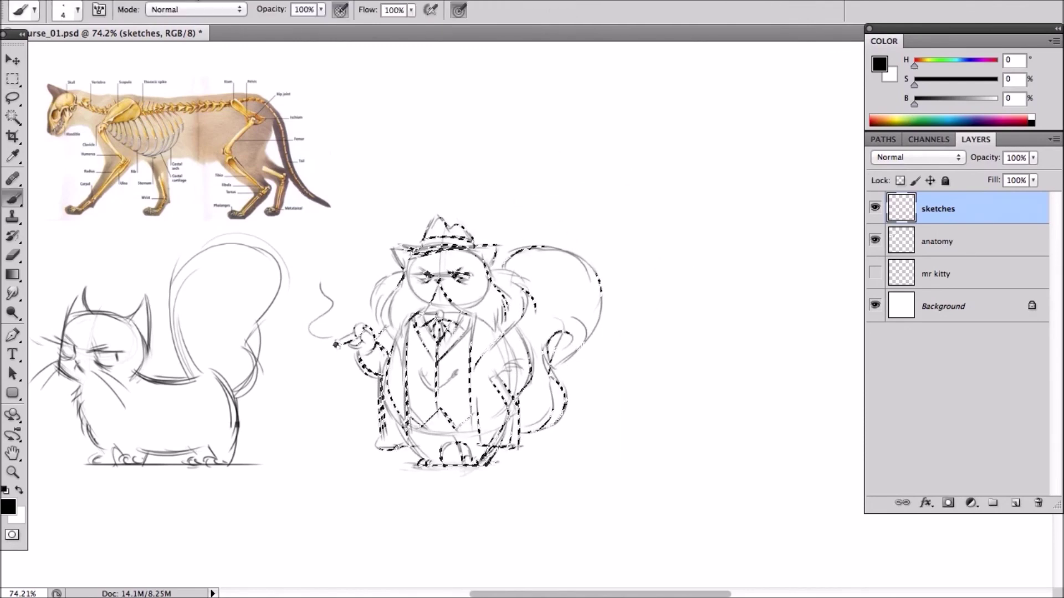
click(310, 0)
click(329, 2)
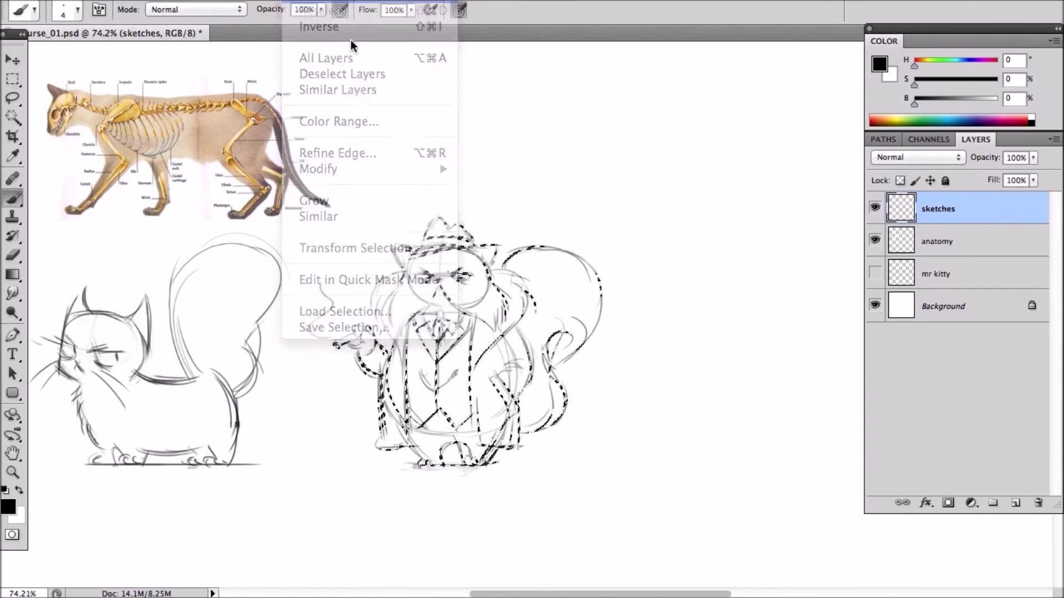
key(v)
mouse_move(516, 334)
mouse_down()
mouse_move(548, 347)
mouse_move(512, 342)
mouse_up()
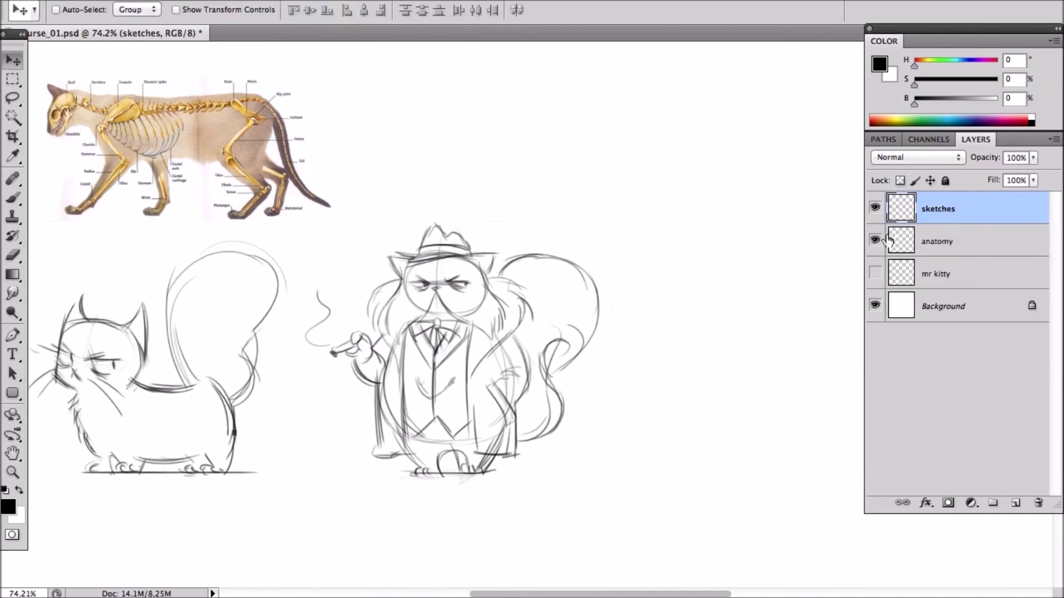
Show the mr kitty layer and scale the sketches layer down to make room beside the large seated cat.
click(875, 272)
click(944, 273)
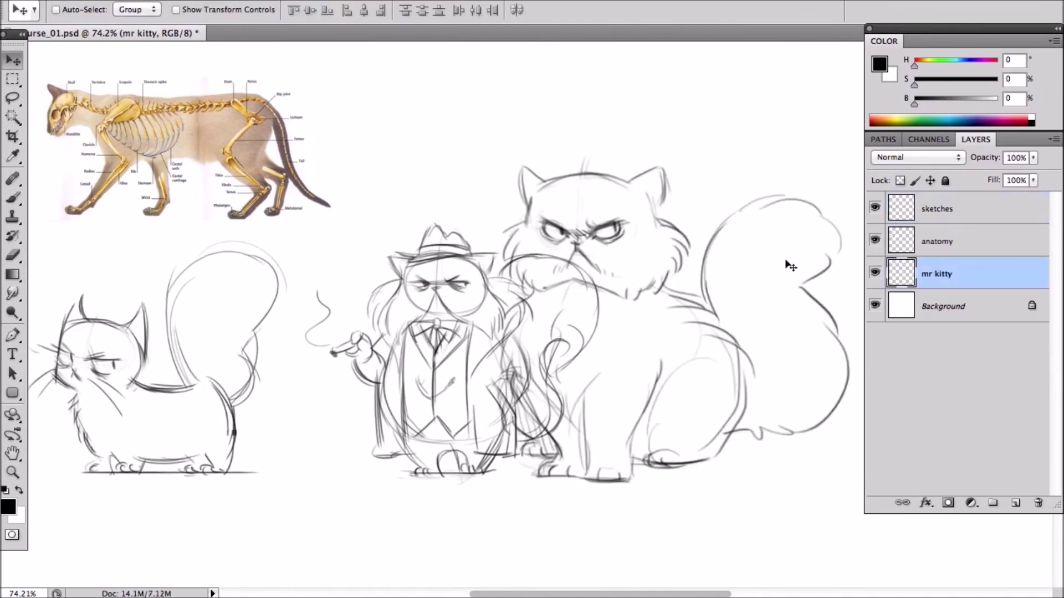
click(945, 211)
key(ctrl+t)
drag(591, 222, 520, 250)
key(Return)
Scale the seated cat on the mr kitty layer to about 80% and place it up and right of the suited cat.
click(945, 273)
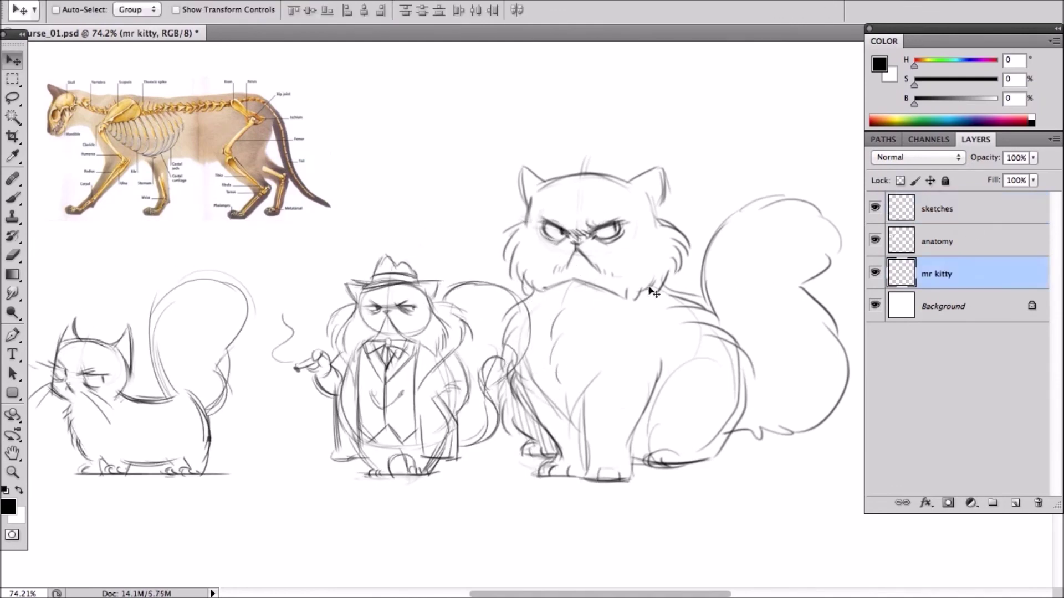
drag(654, 299, 687, 266)
key(ctrl+t)
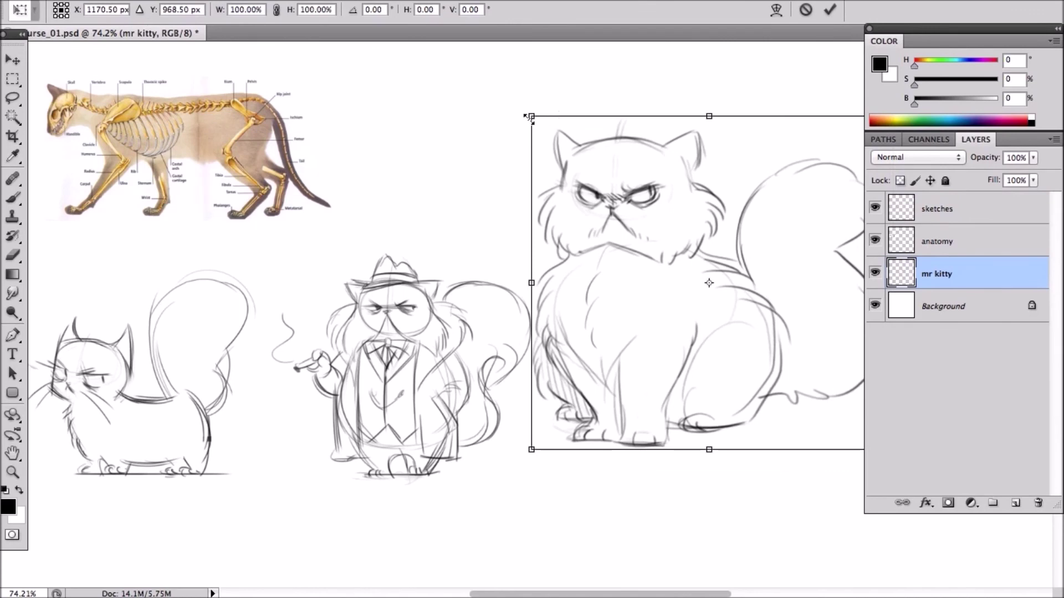
drag(531, 115, 603, 182)
drag(721, 304, 651, 210)
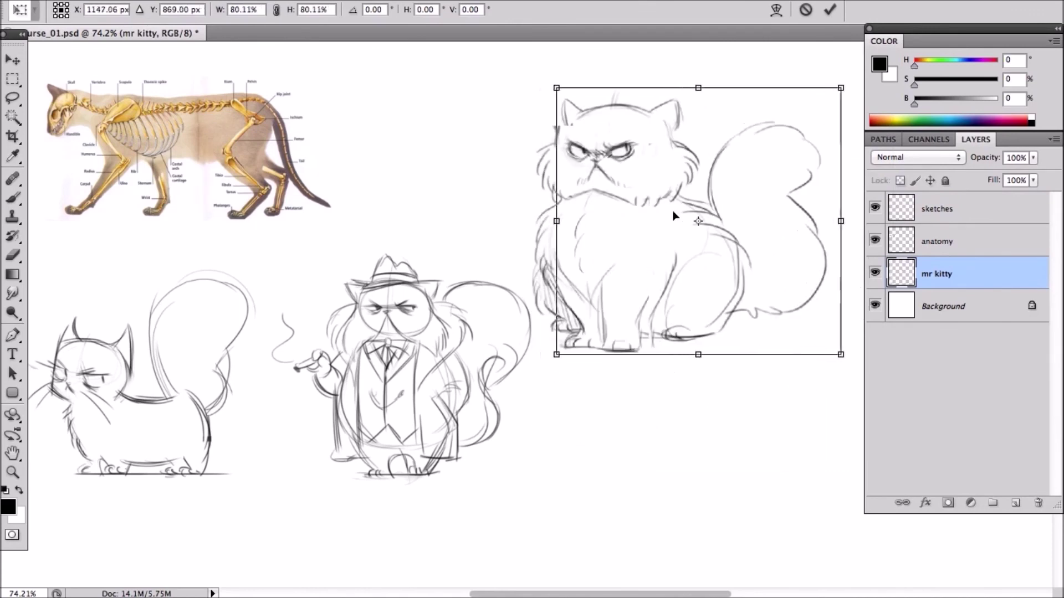
key(Return)
key(b)
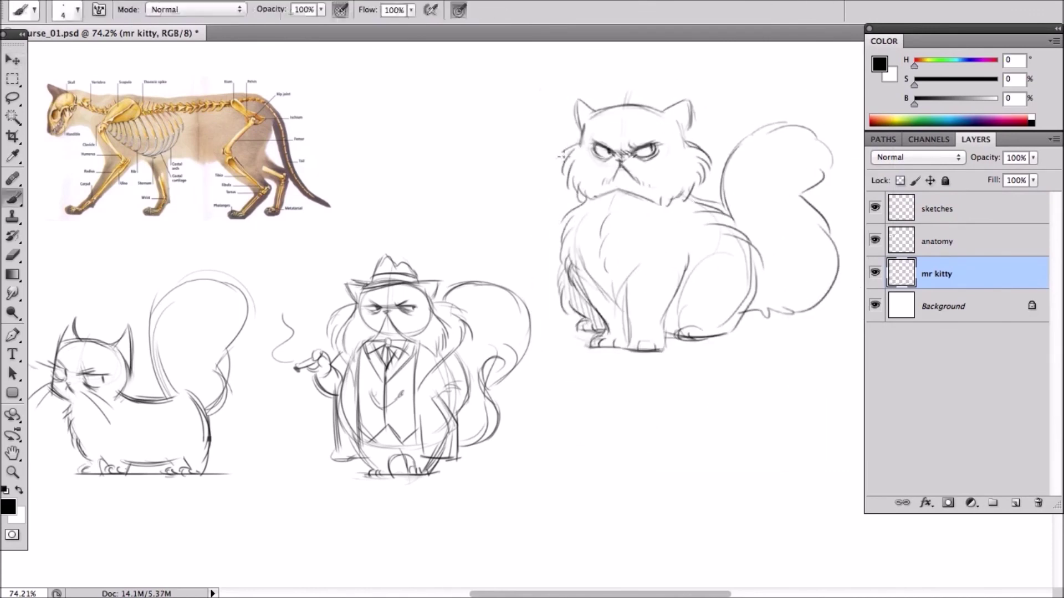